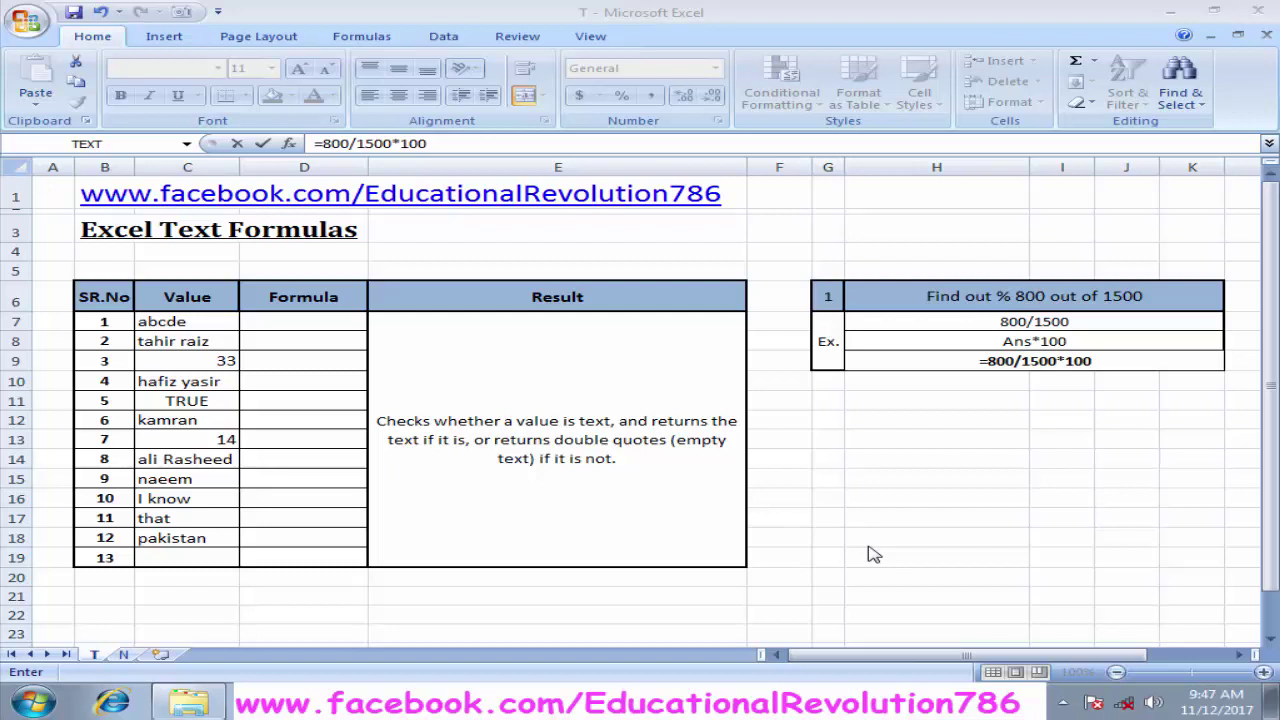
# - Commit =800/1500*100 in H9 to get 53.33, then clear H9 again
pyautogui.click(1060, 294)
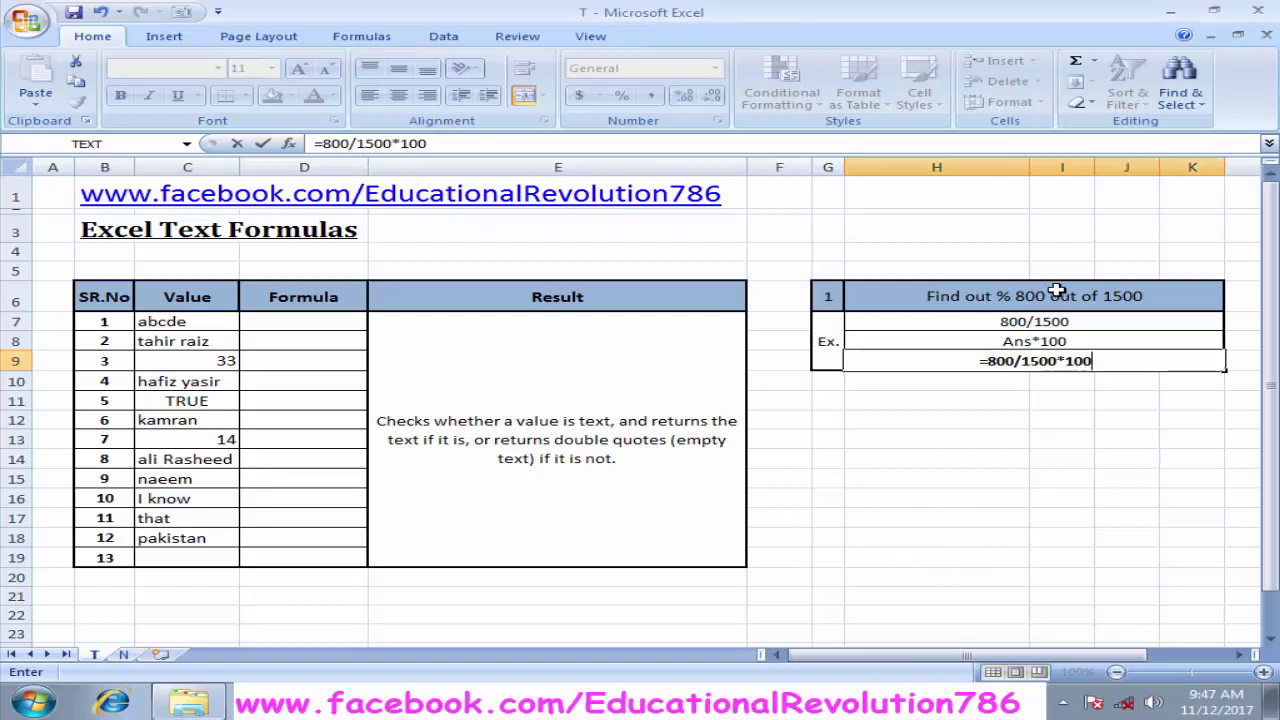
pyautogui.click(1080, 365)
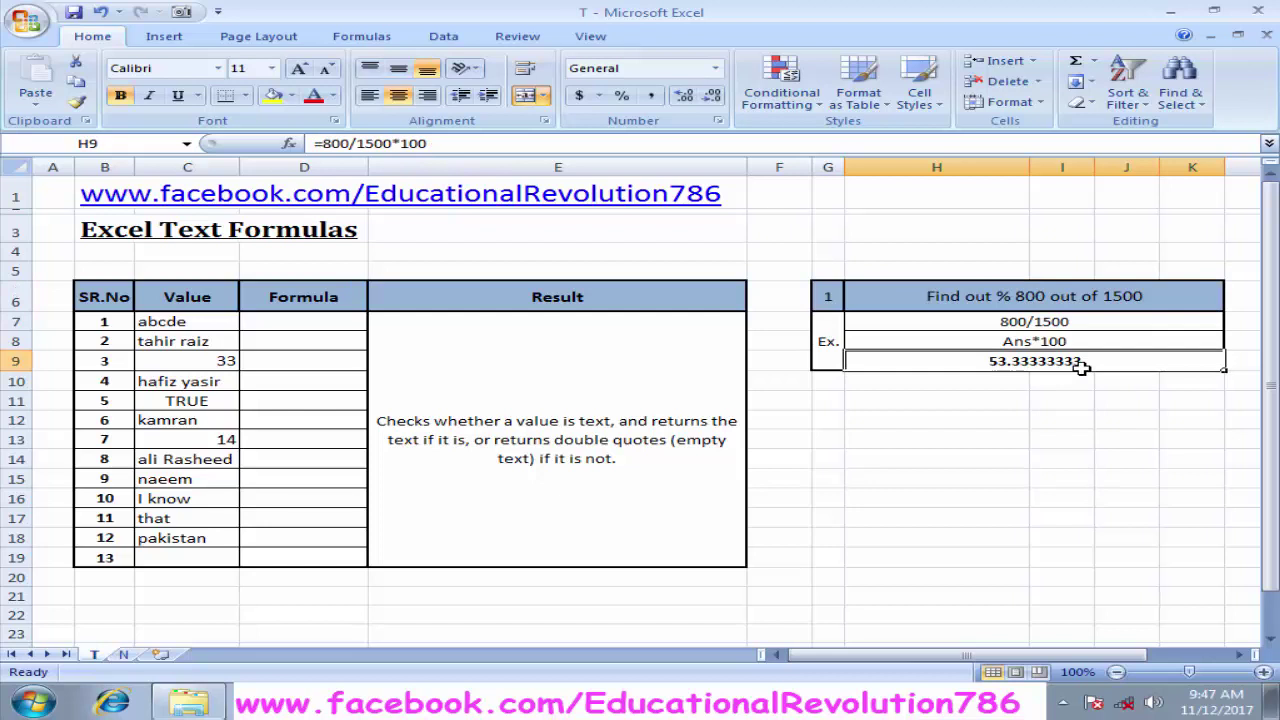
pyautogui.press('Delete')
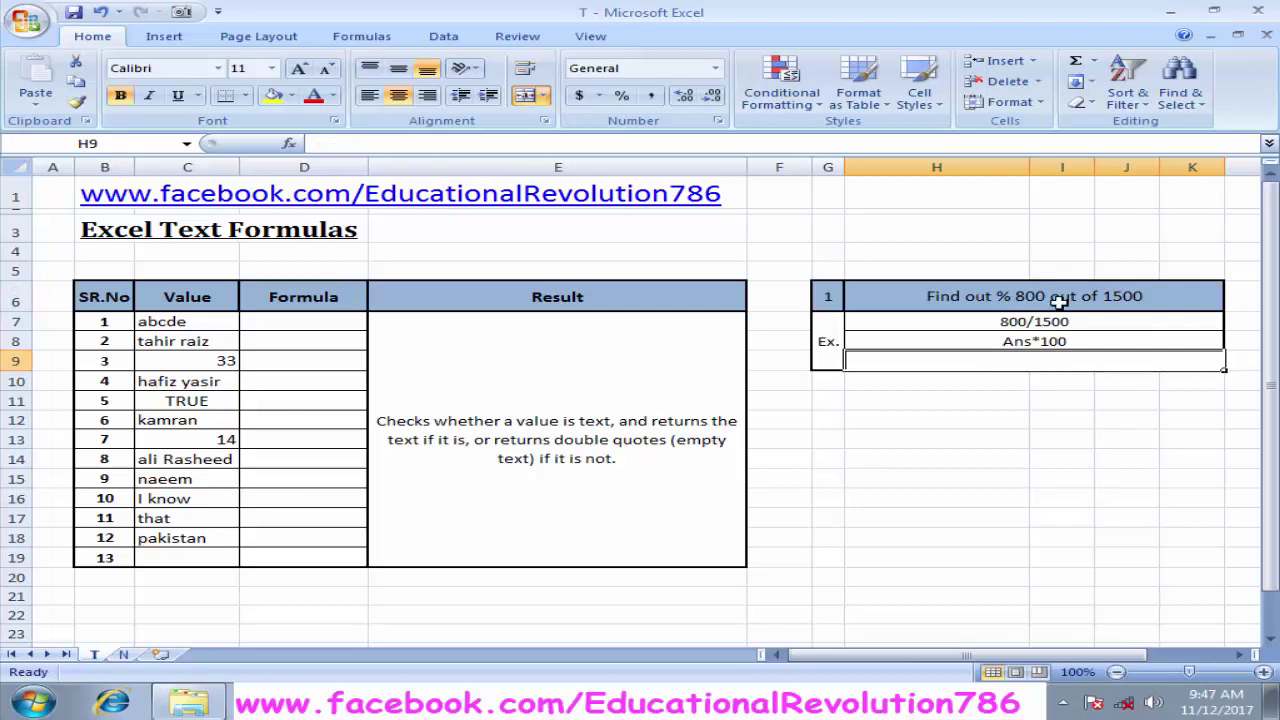
pyautogui.click(1060, 300)
pyautogui.click(1058, 321)
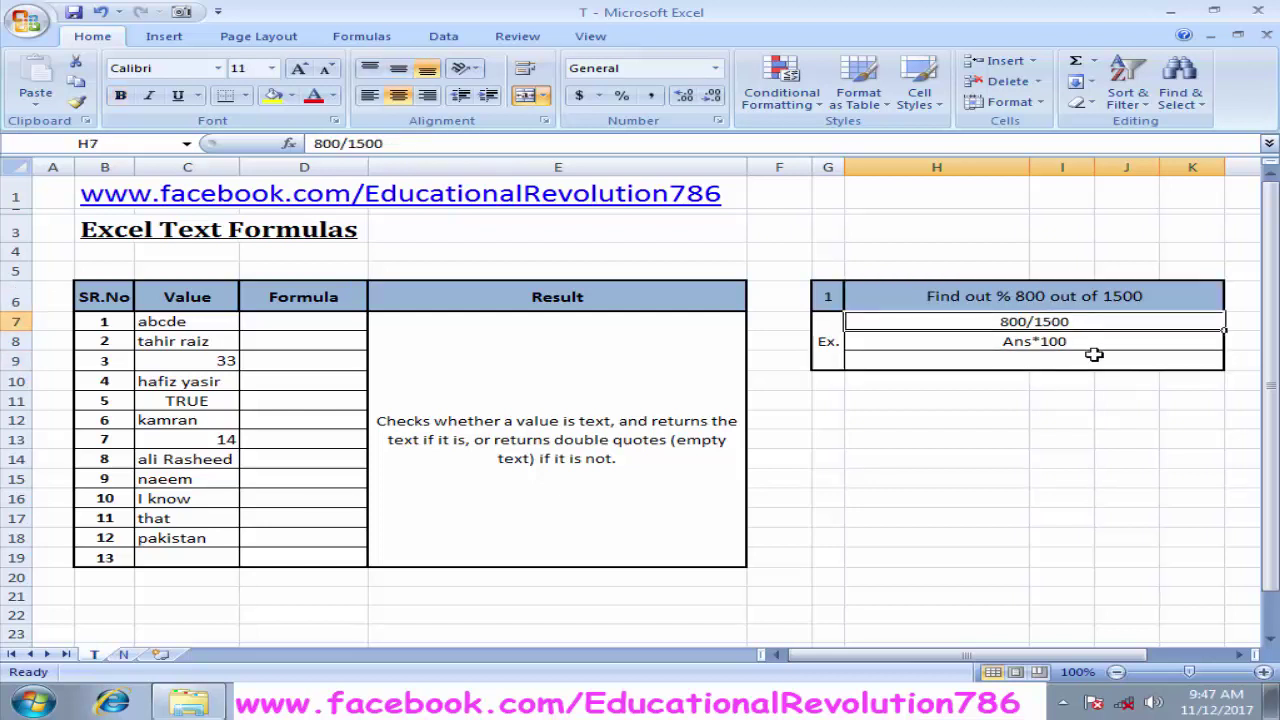
pyautogui.click(1058, 343)
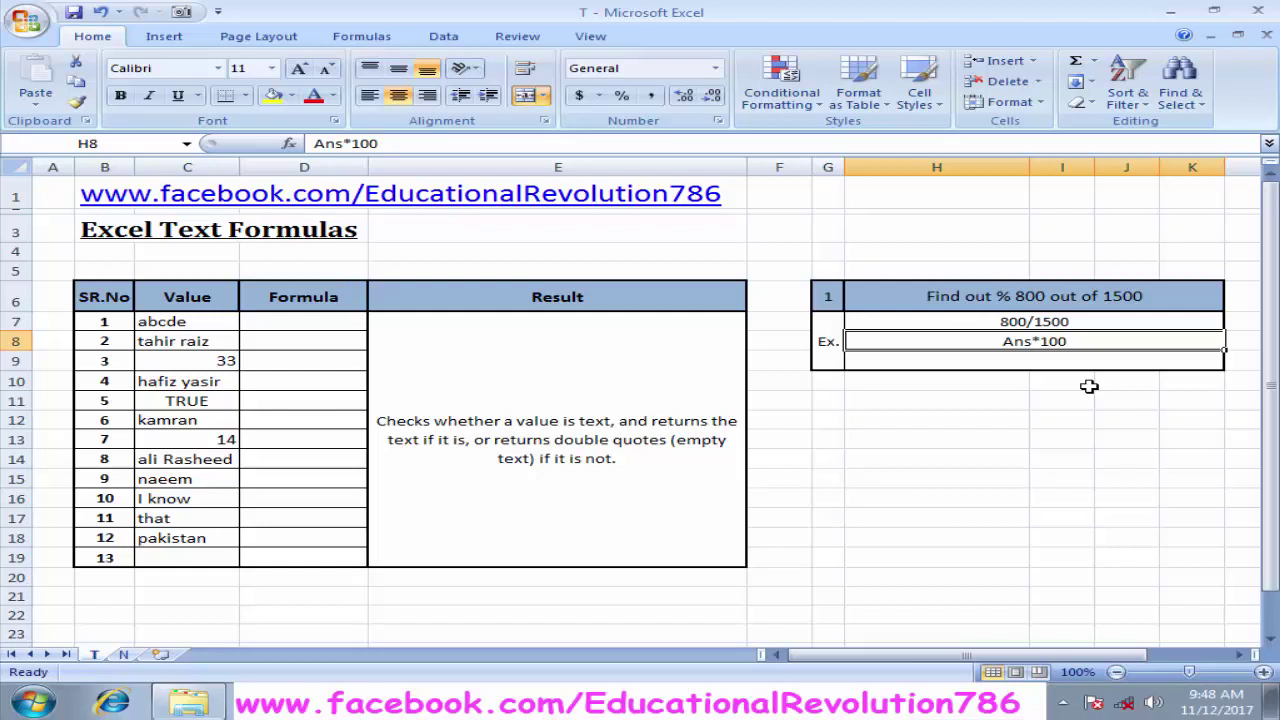
pyautogui.click(560, 432)
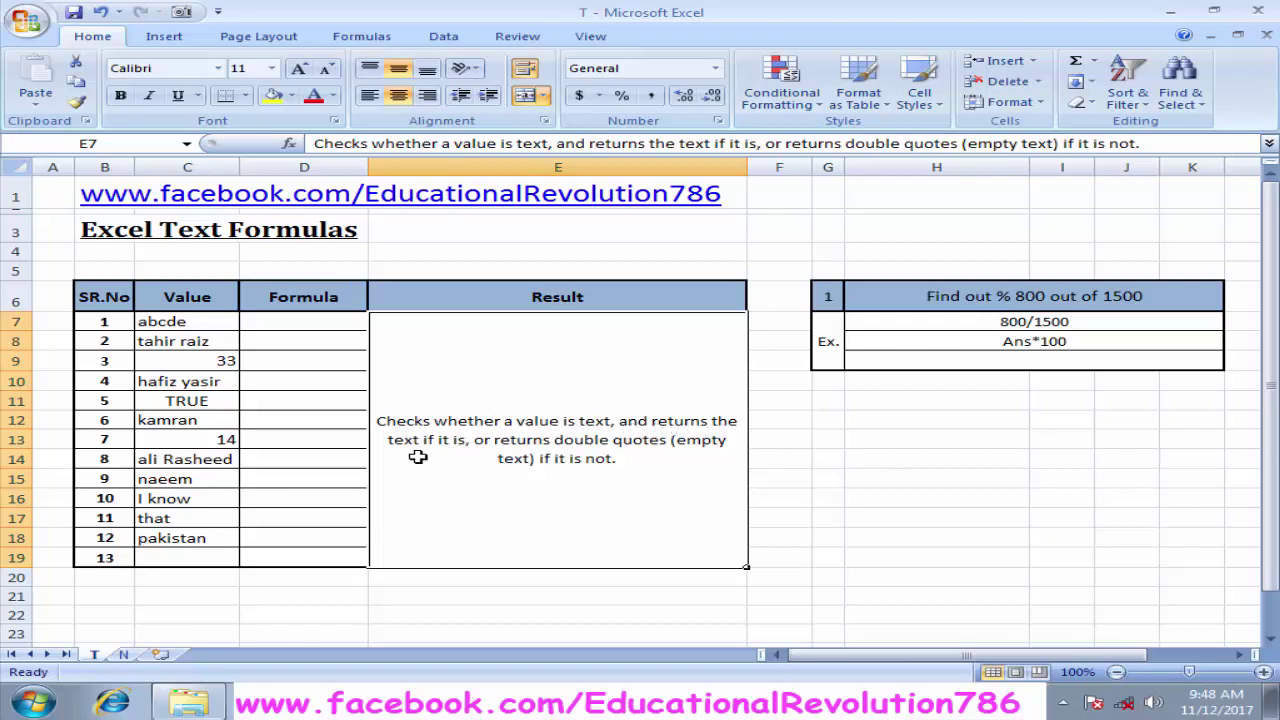
# - Enter =T(C7) in D7 so it returns the text from C7
pyautogui.click(310, 322)
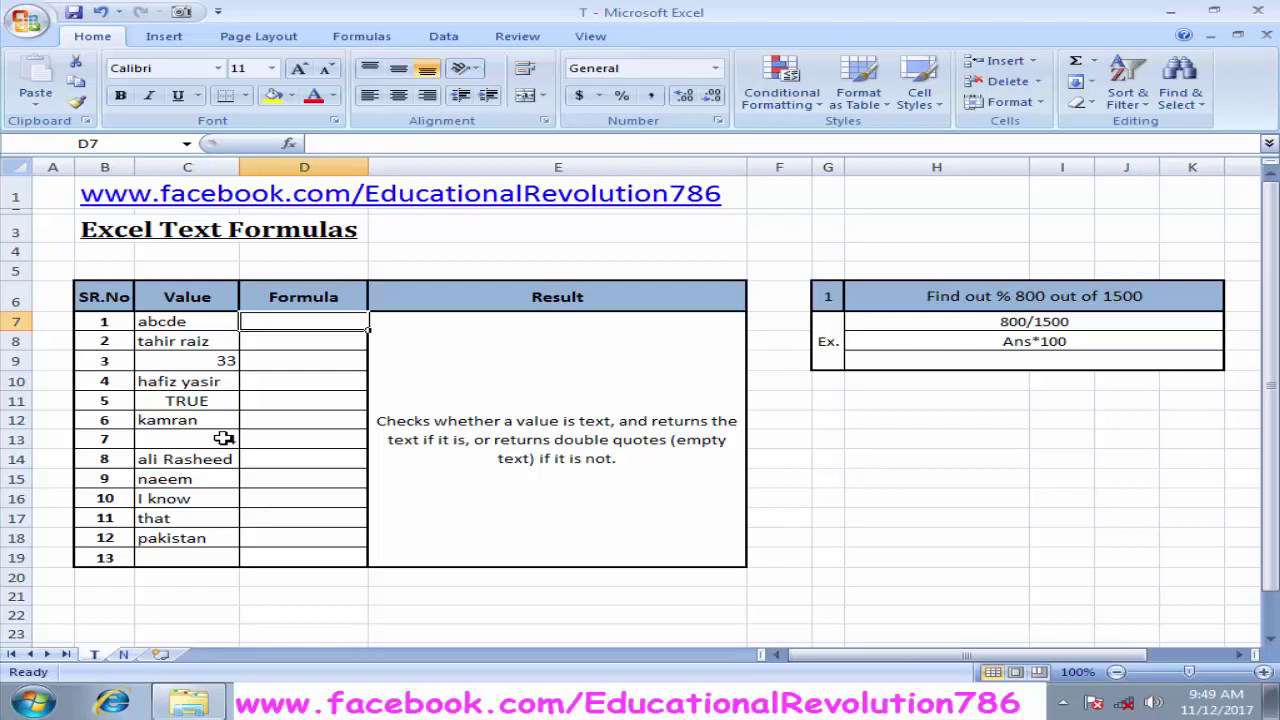
pyautogui.write('=t(')
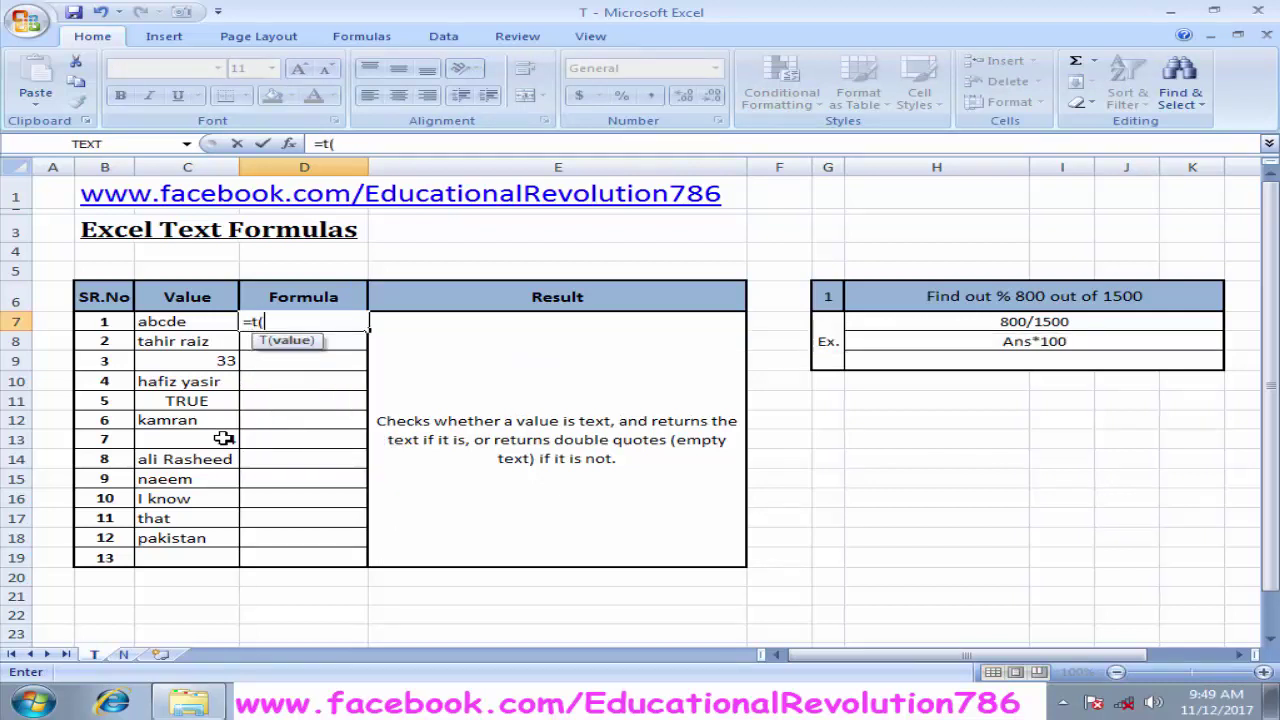
pyautogui.click(170, 321)
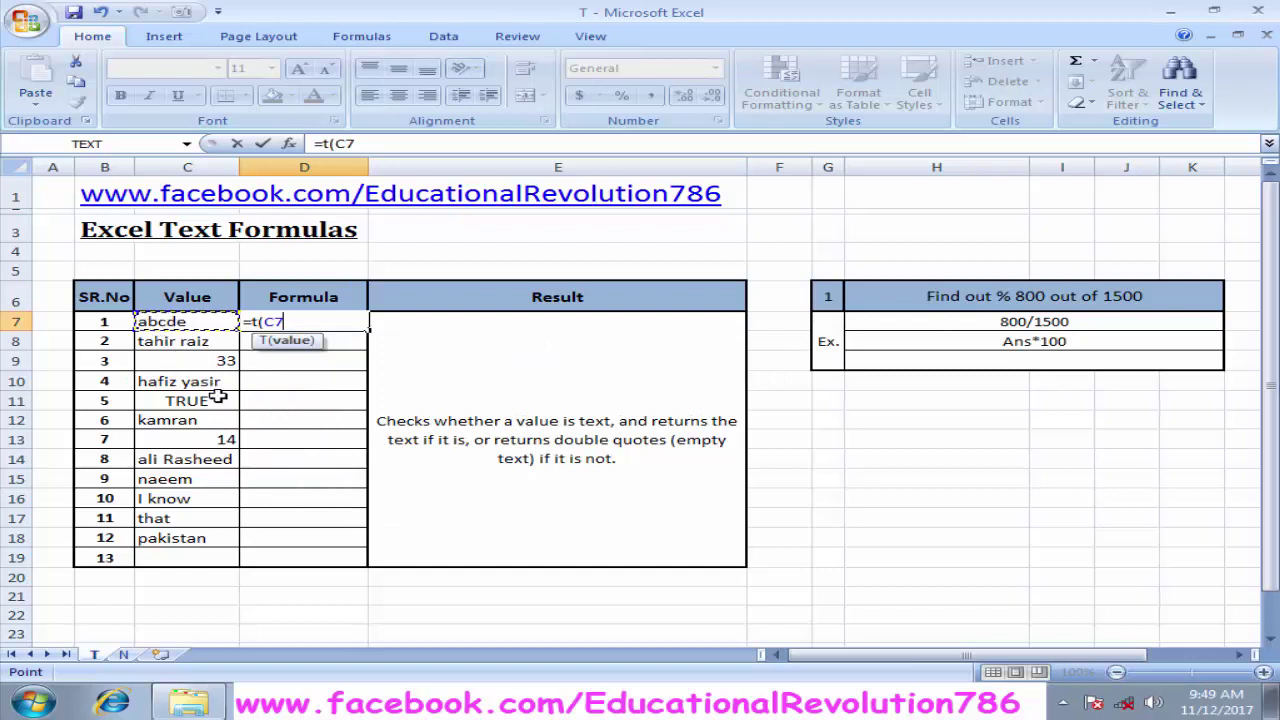
pyautogui.write(')')
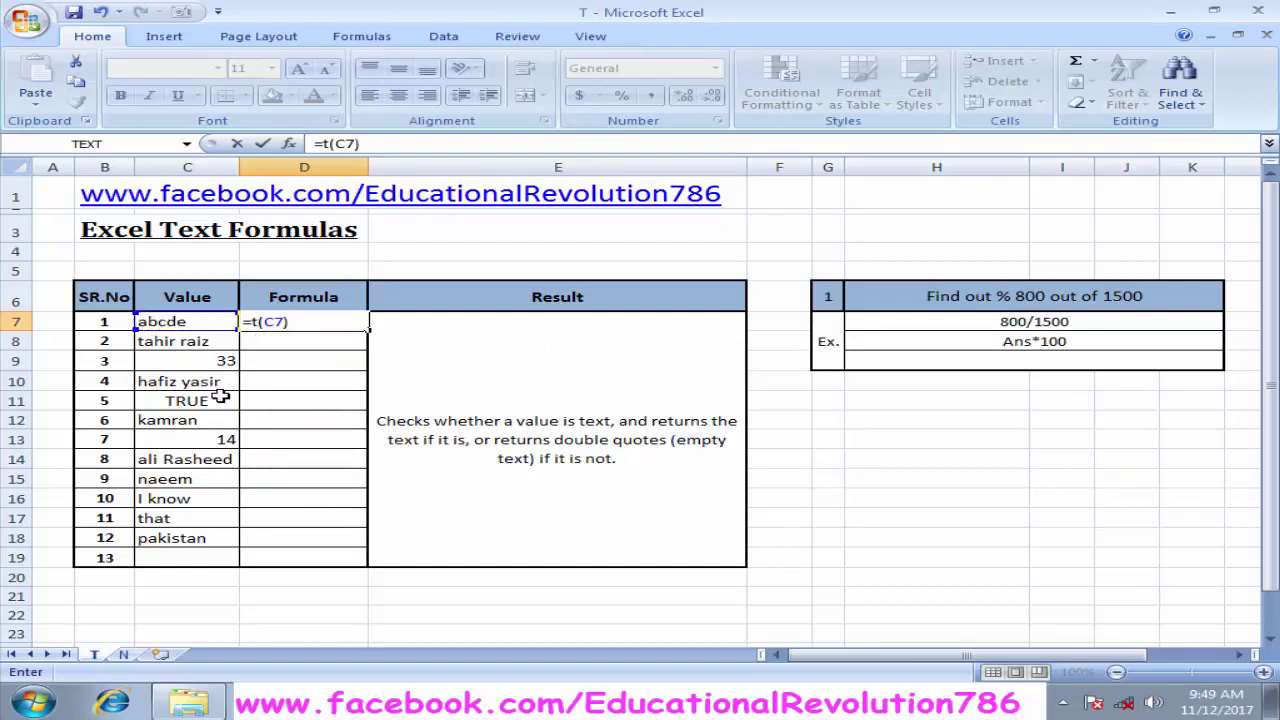
pyautogui.press('Return')
pyautogui.press('Up')
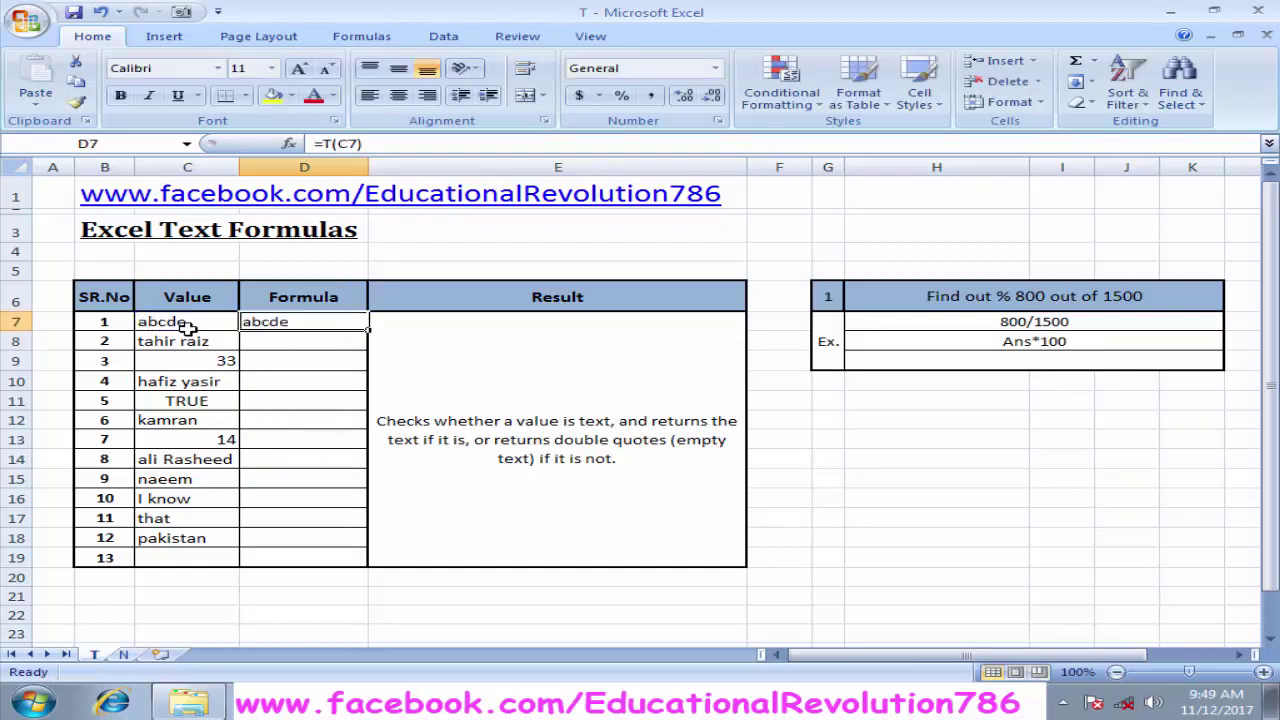
# - Fill the T formula down D7:D18, leaving blanks for 33, TRUE and 14
pyautogui.click(188, 325)
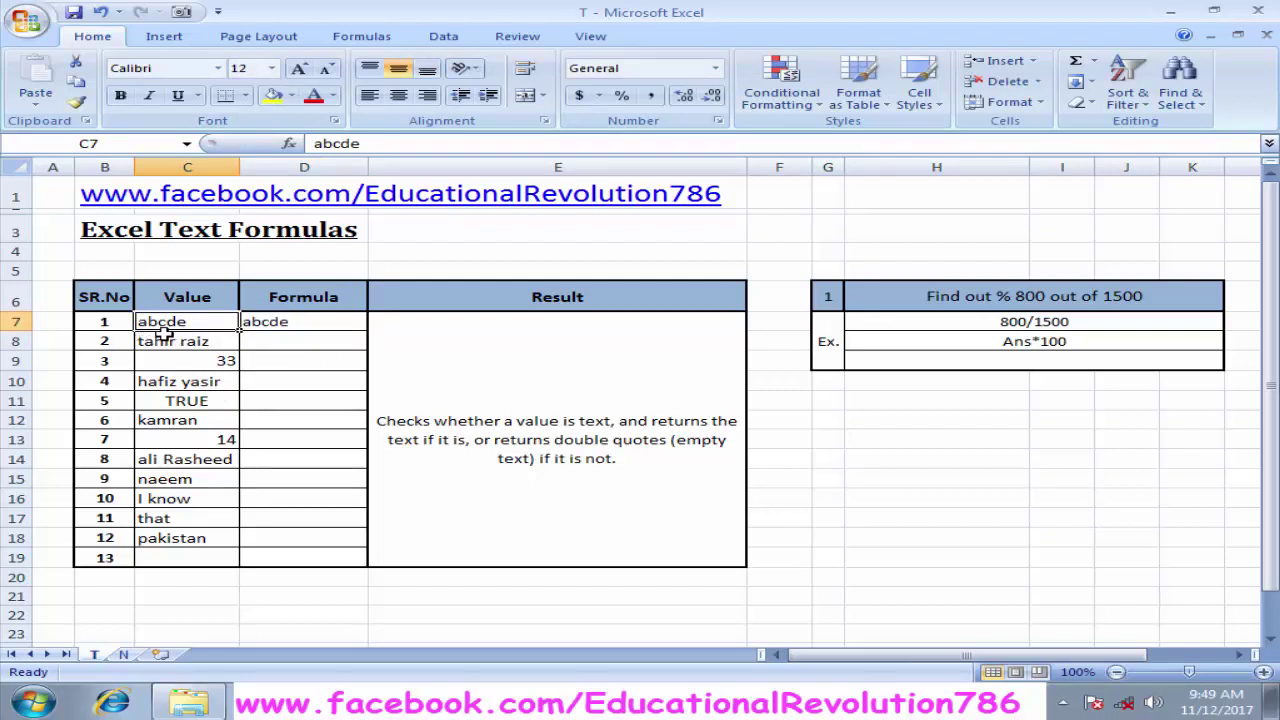
pyautogui.click(308, 322)
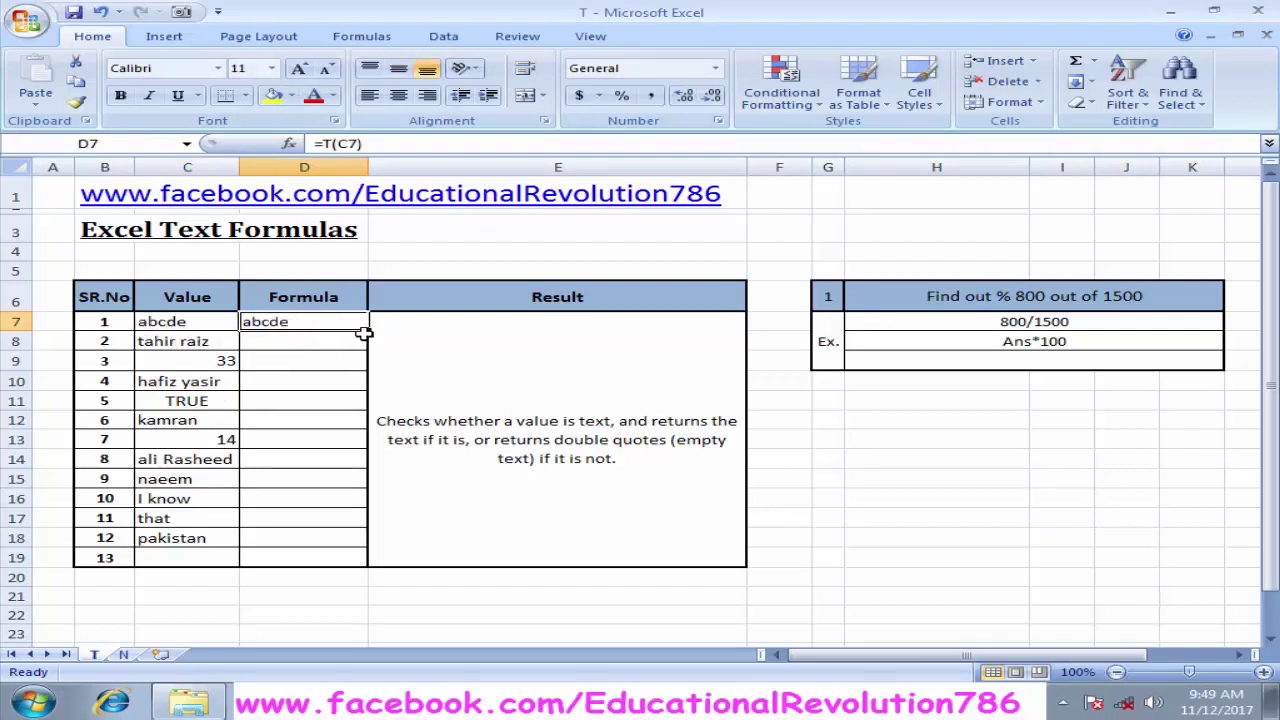
pyautogui.moveTo(366, 332); pyautogui.dragTo(381, 540)
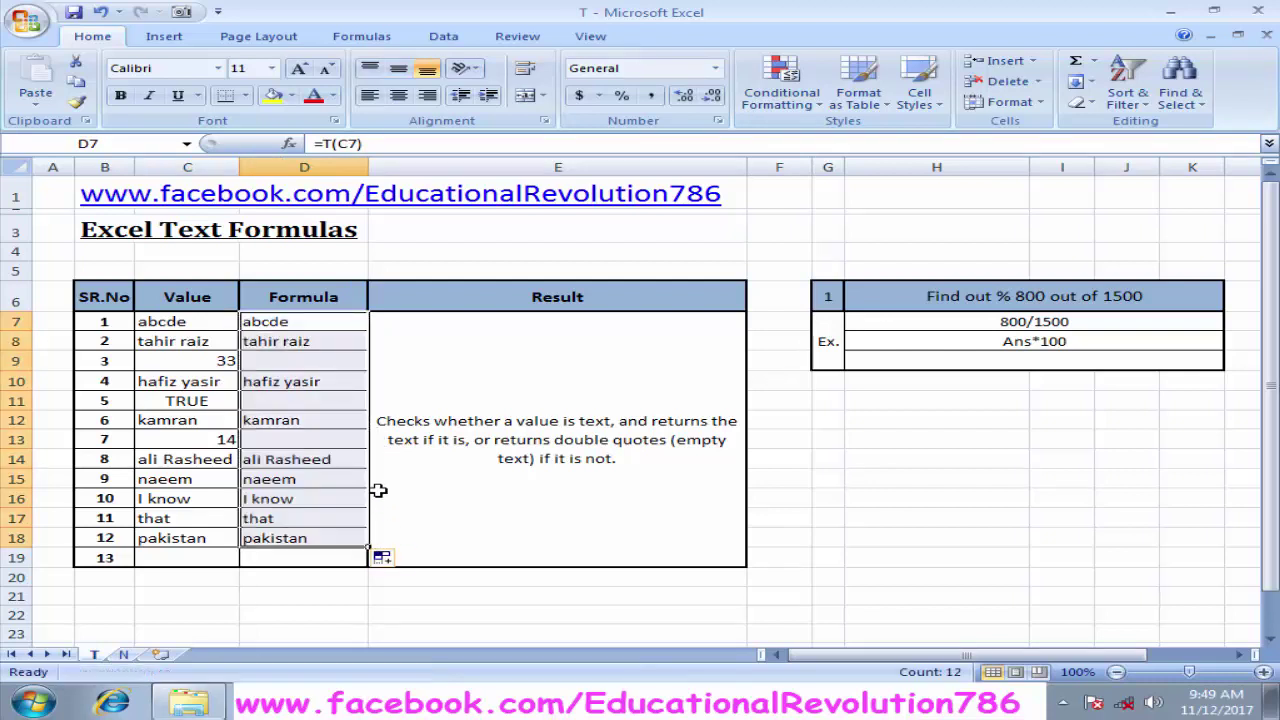
pyautogui.click(343, 402)
pyautogui.click(322, 322)
pyautogui.click(320, 341)
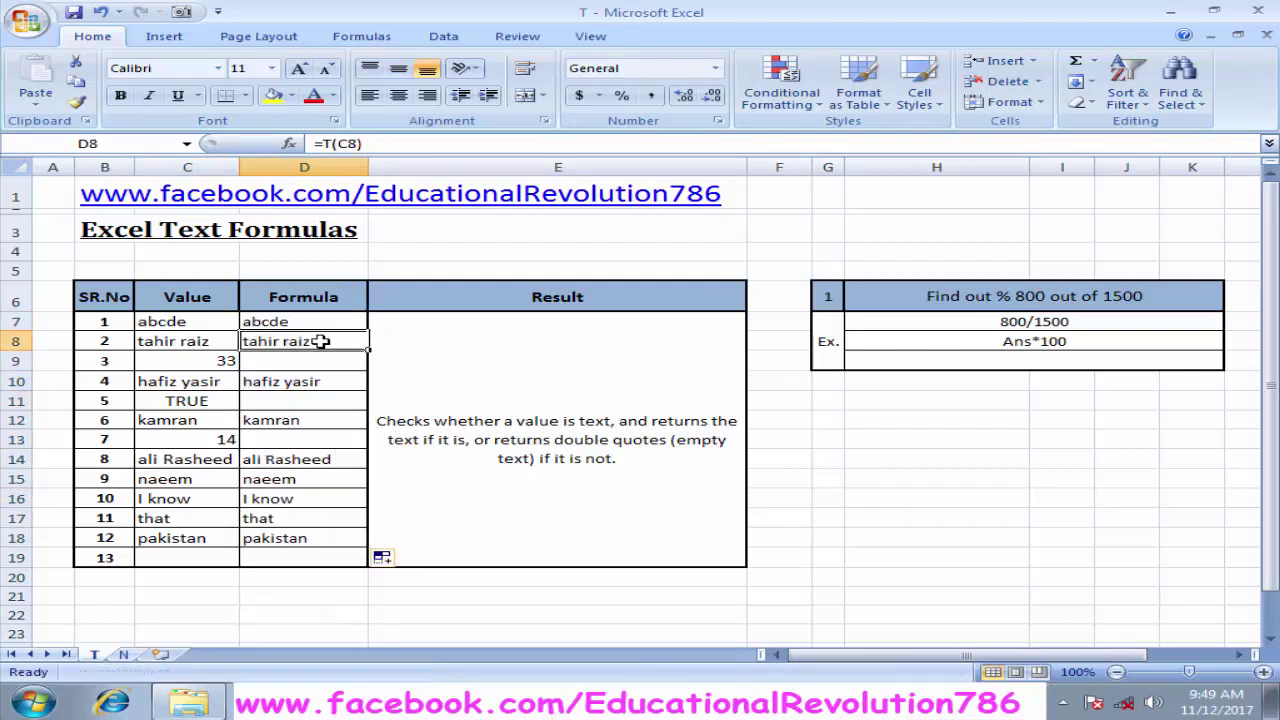
pyautogui.click(218, 362)
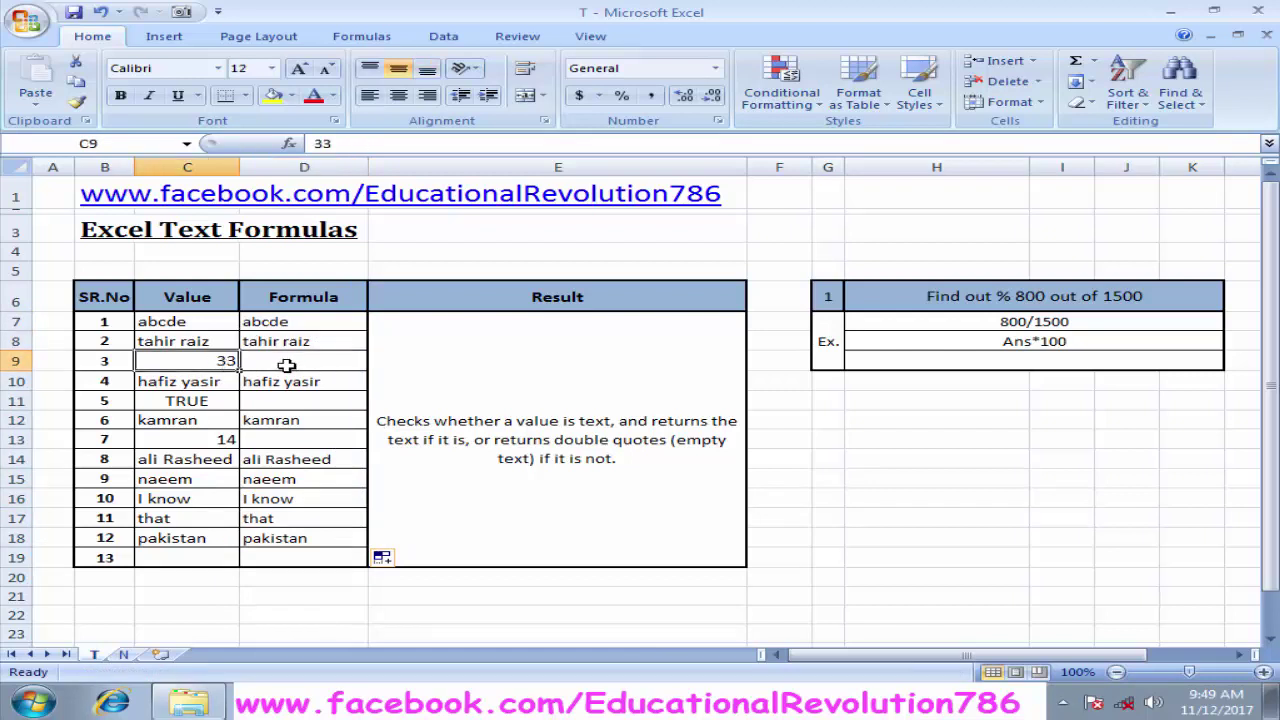
pyautogui.click(287, 364)
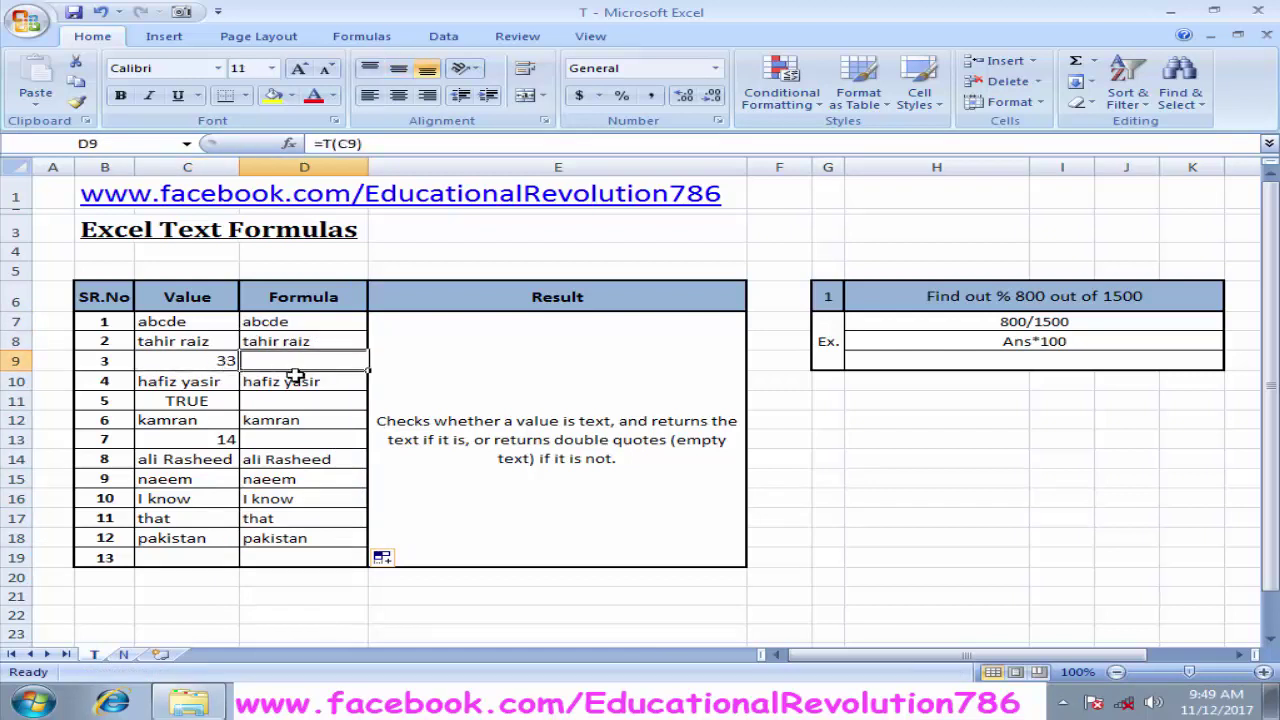
pyautogui.click(302, 383)
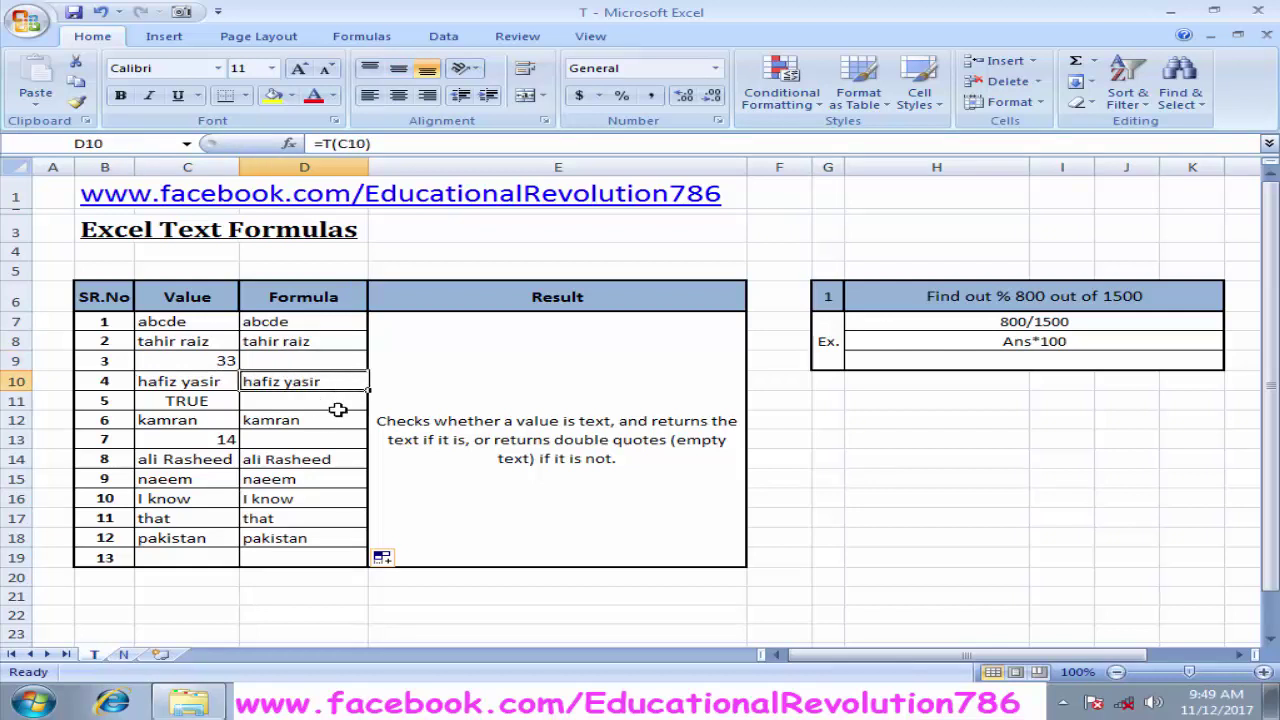
pyautogui.click(300, 423)
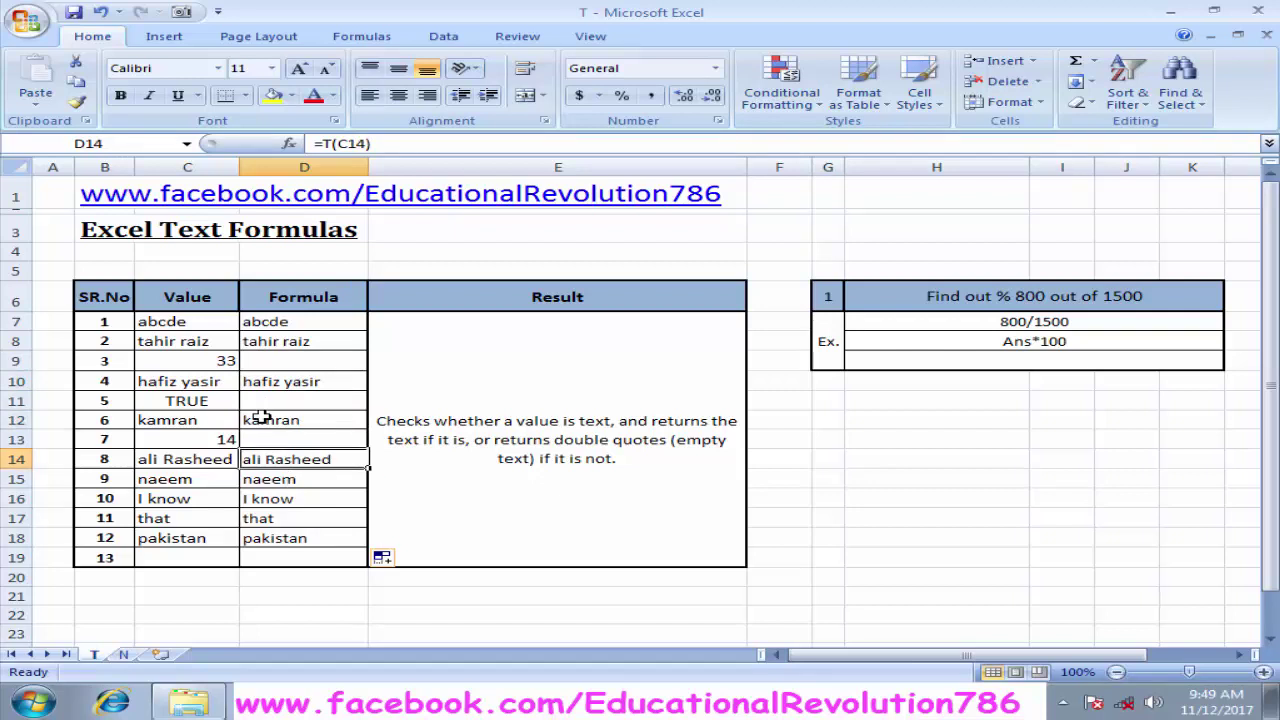
pyautogui.click(211, 364)
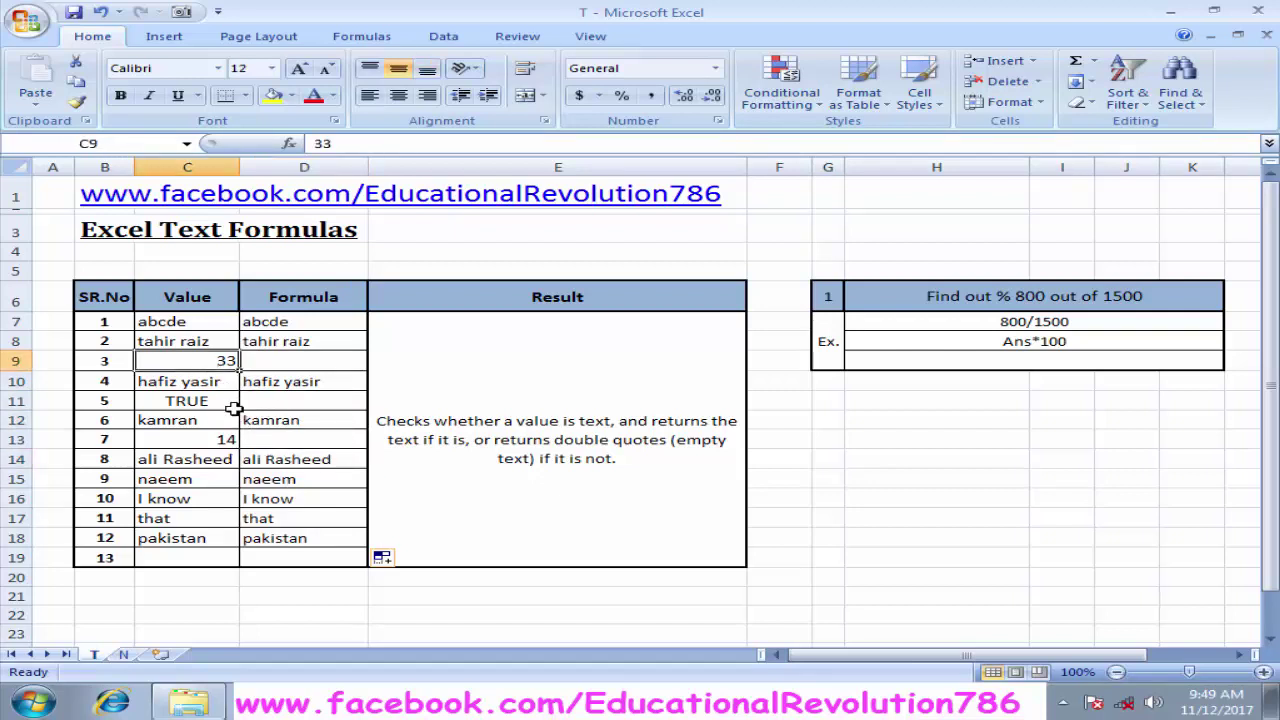
pyautogui.click(218, 403)
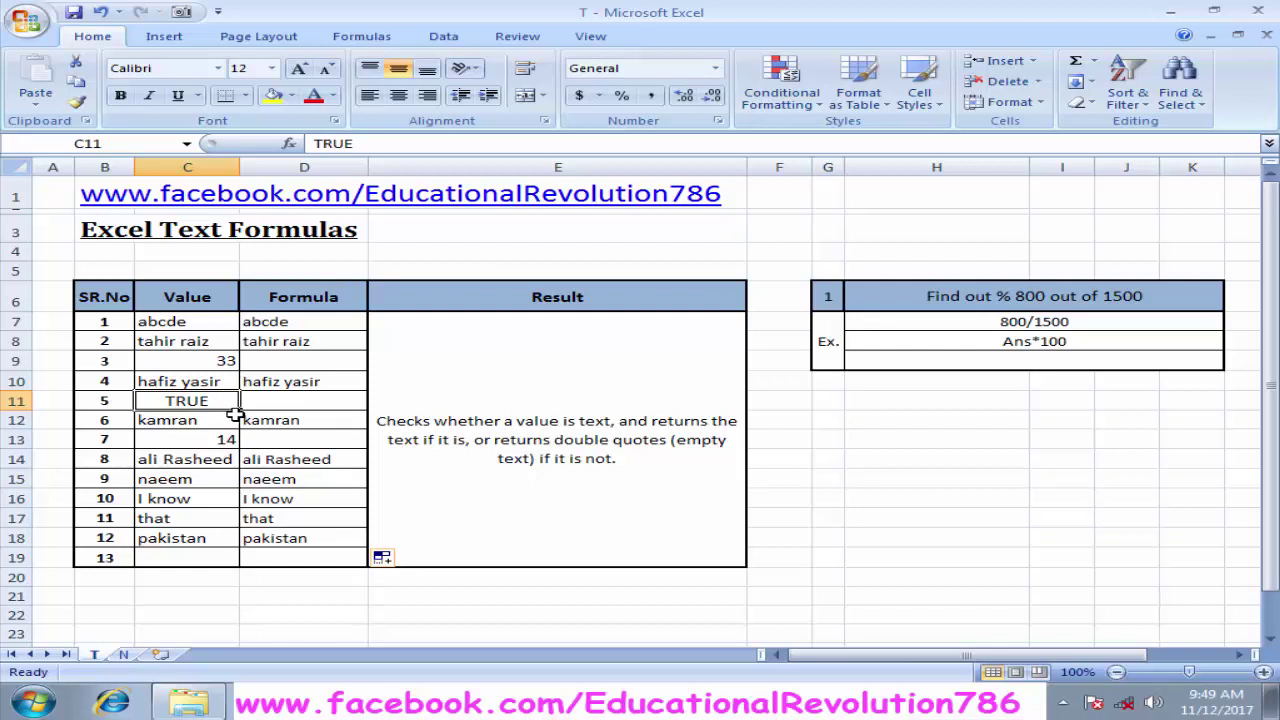
pyautogui.click(219, 438)
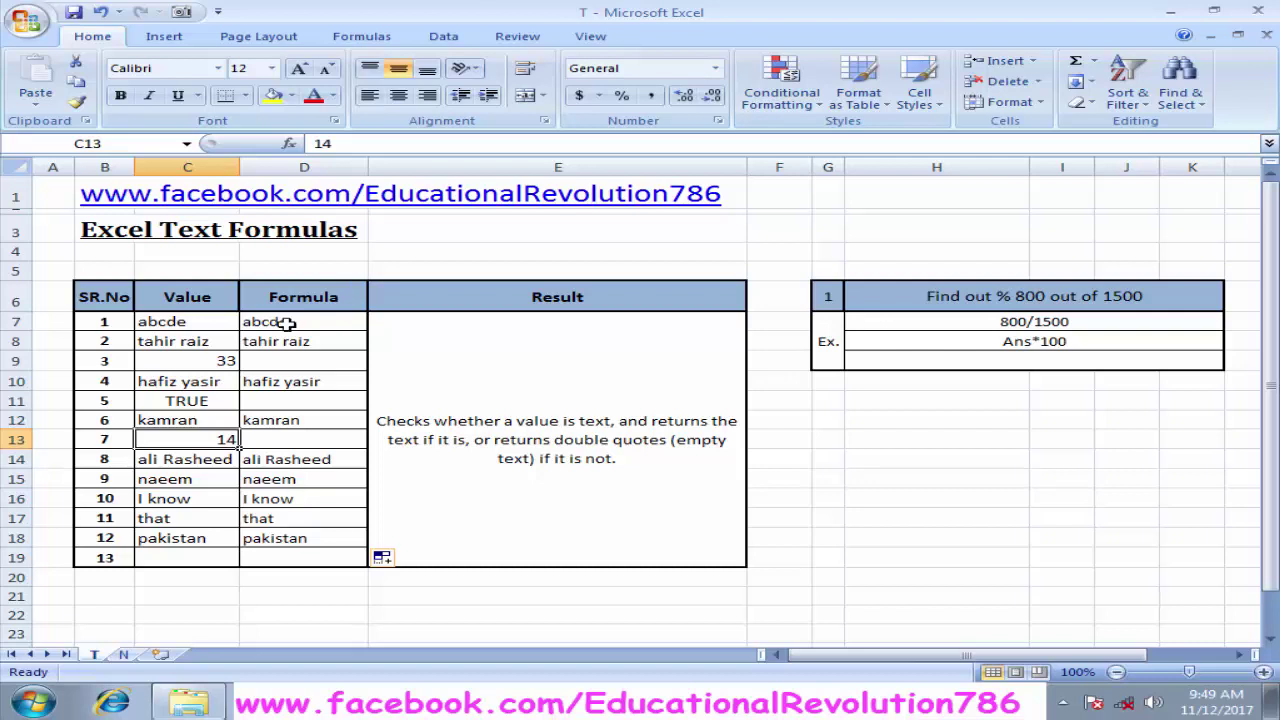
pyautogui.moveTo(286, 322); pyautogui.dragTo(317, 539)
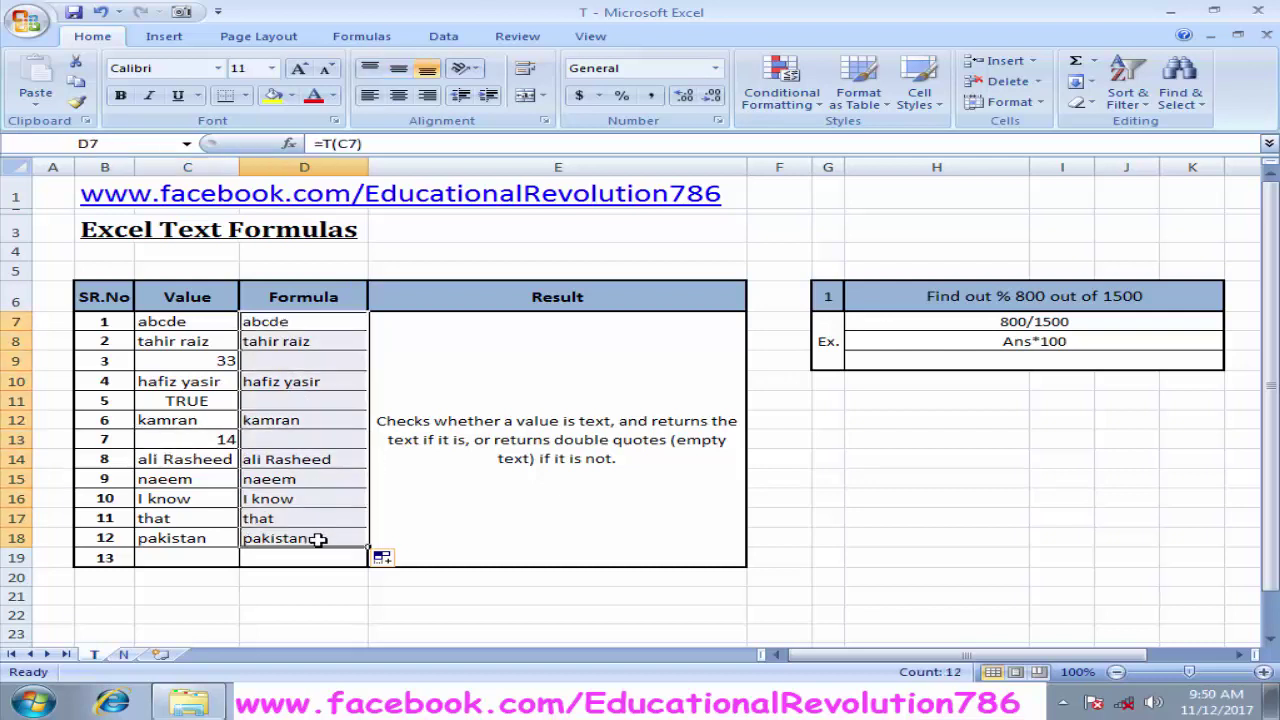
# - Delete the T results from D7:D18
pyautogui.press('Delete')
pyautogui.press('Down')
pyautogui.press('Up')
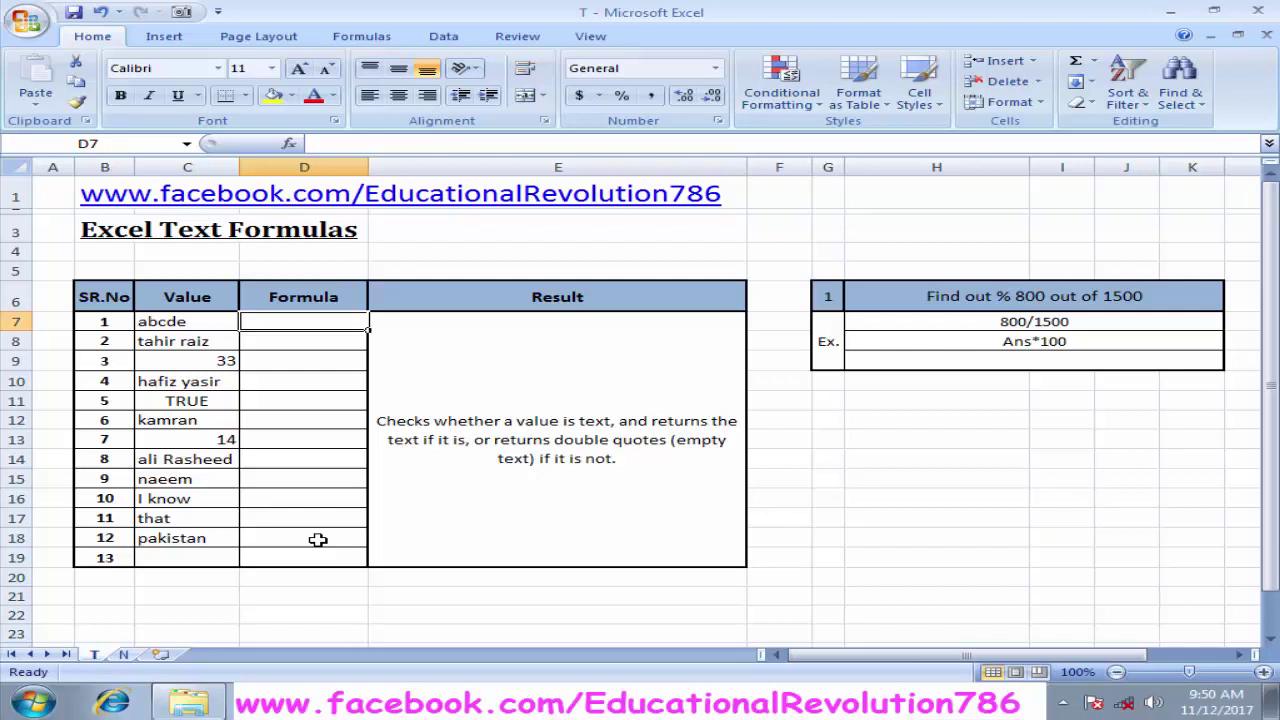
# - Start =t( in D7 and open the T function's help from its tooltip
pyautogui.write('=')
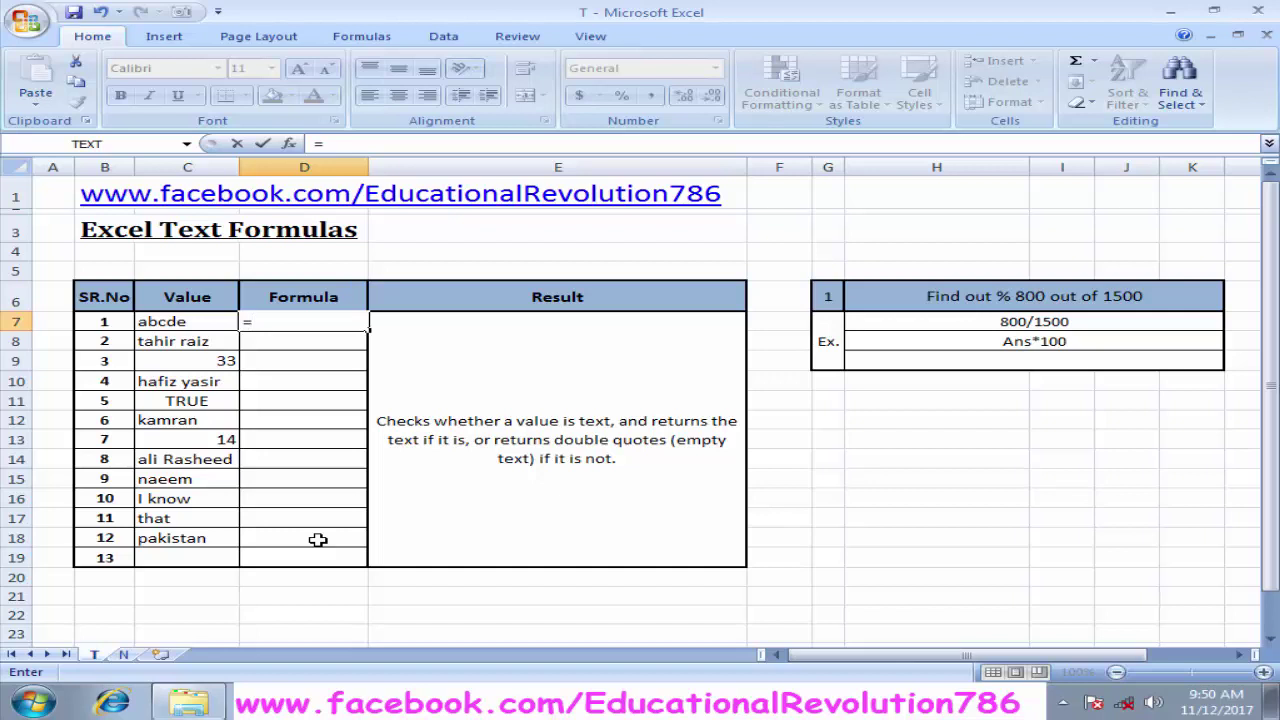
pyautogui.write('t')
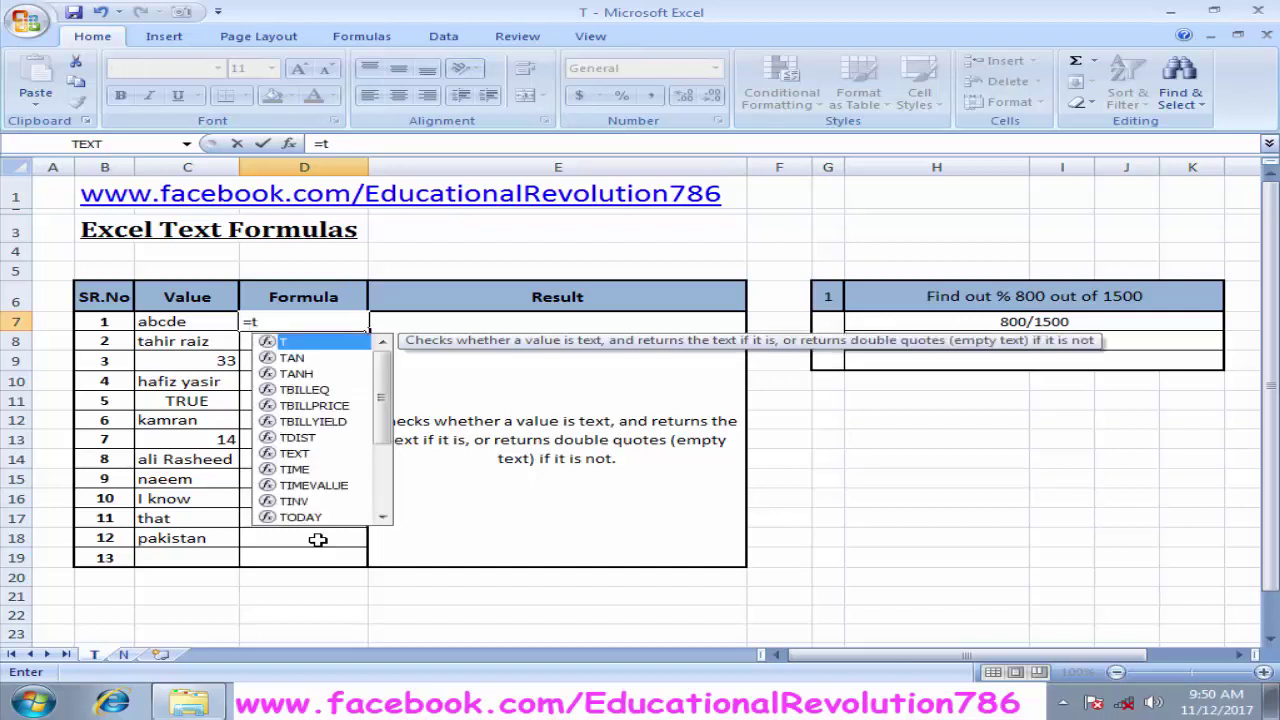
pyautogui.write('(')
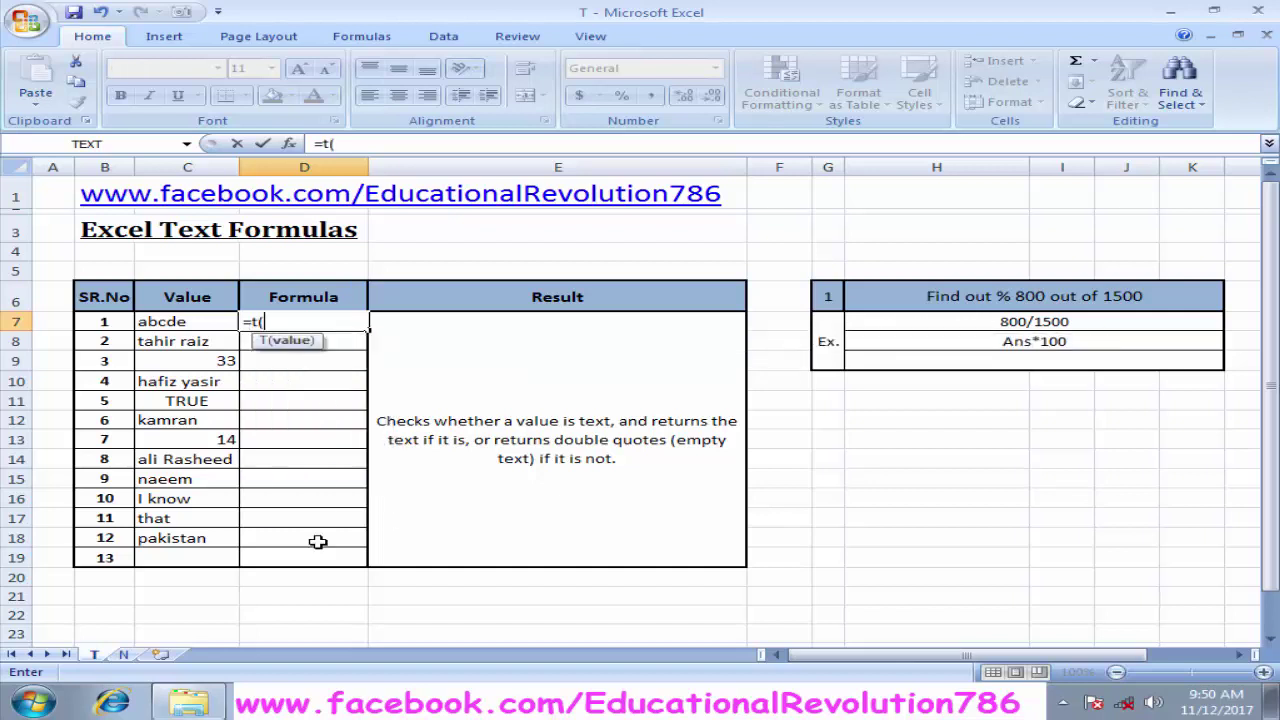
pyautogui.click(264, 341)
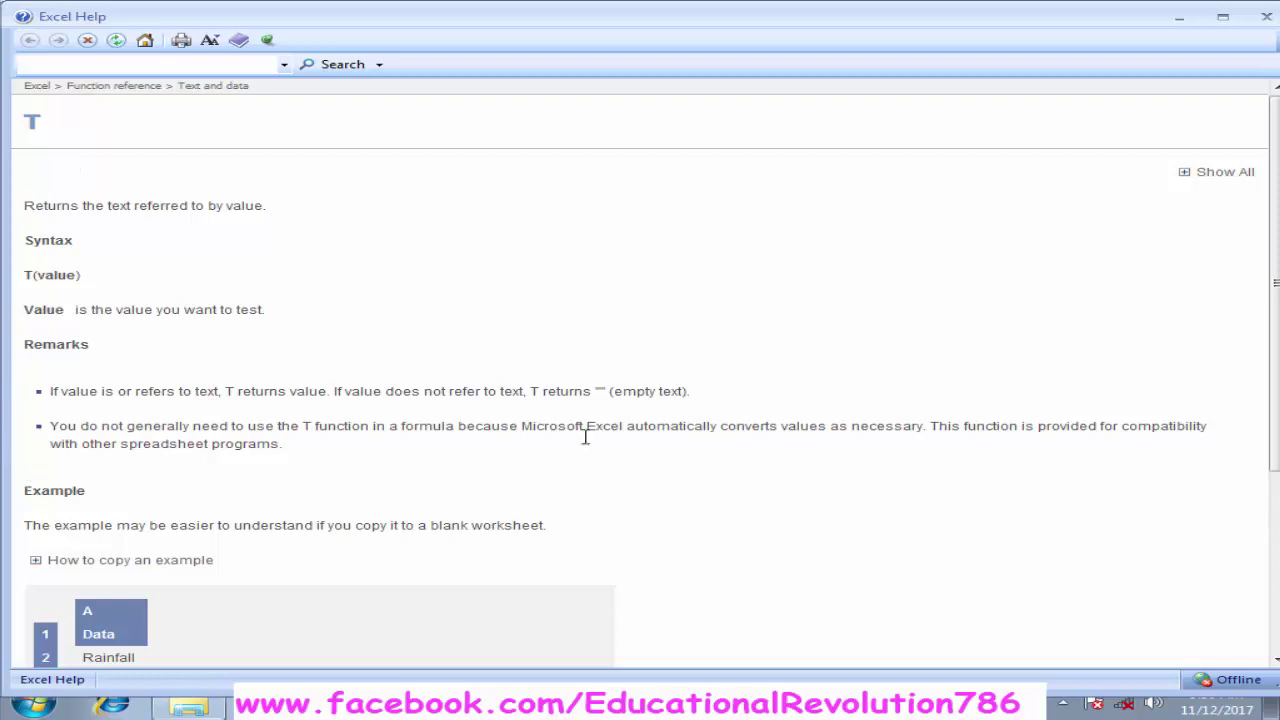
# - Read the T function's Example section, close Help and cancel the D7 entry
pyautogui.scroll(-5, 303, 337)
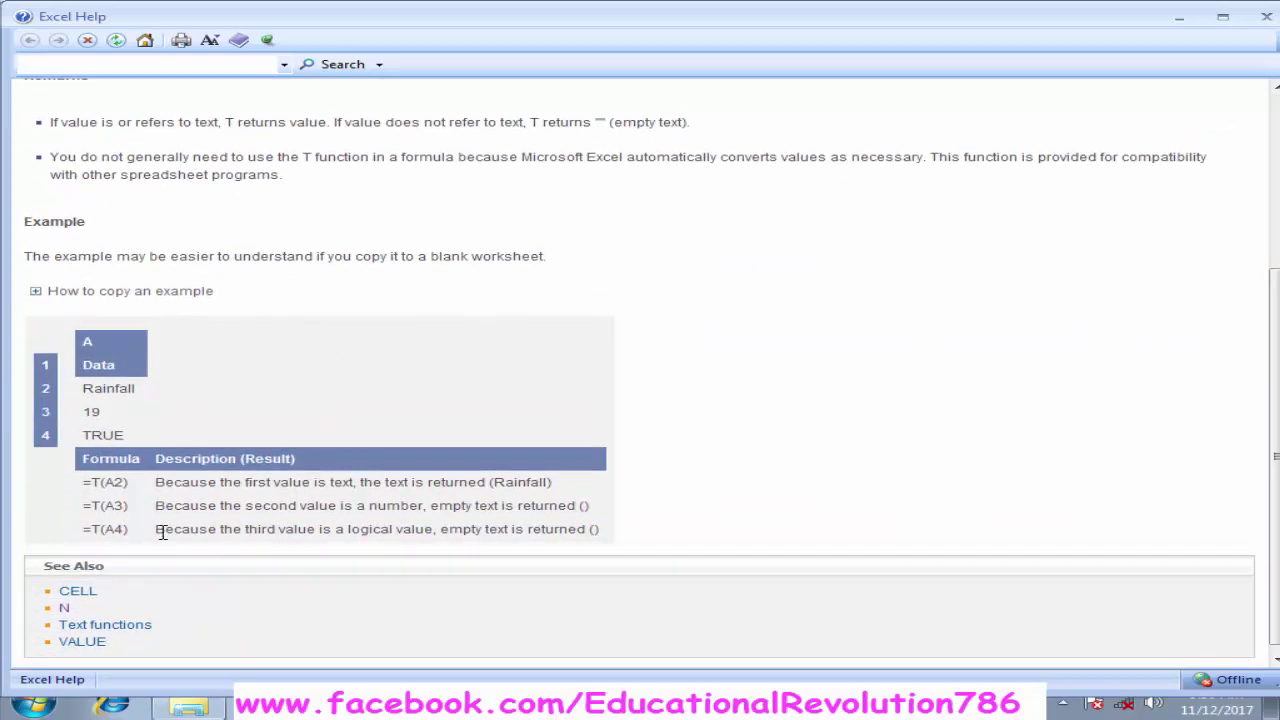
pyautogui.click(1266, 17)
pyautogui.press('Escape')
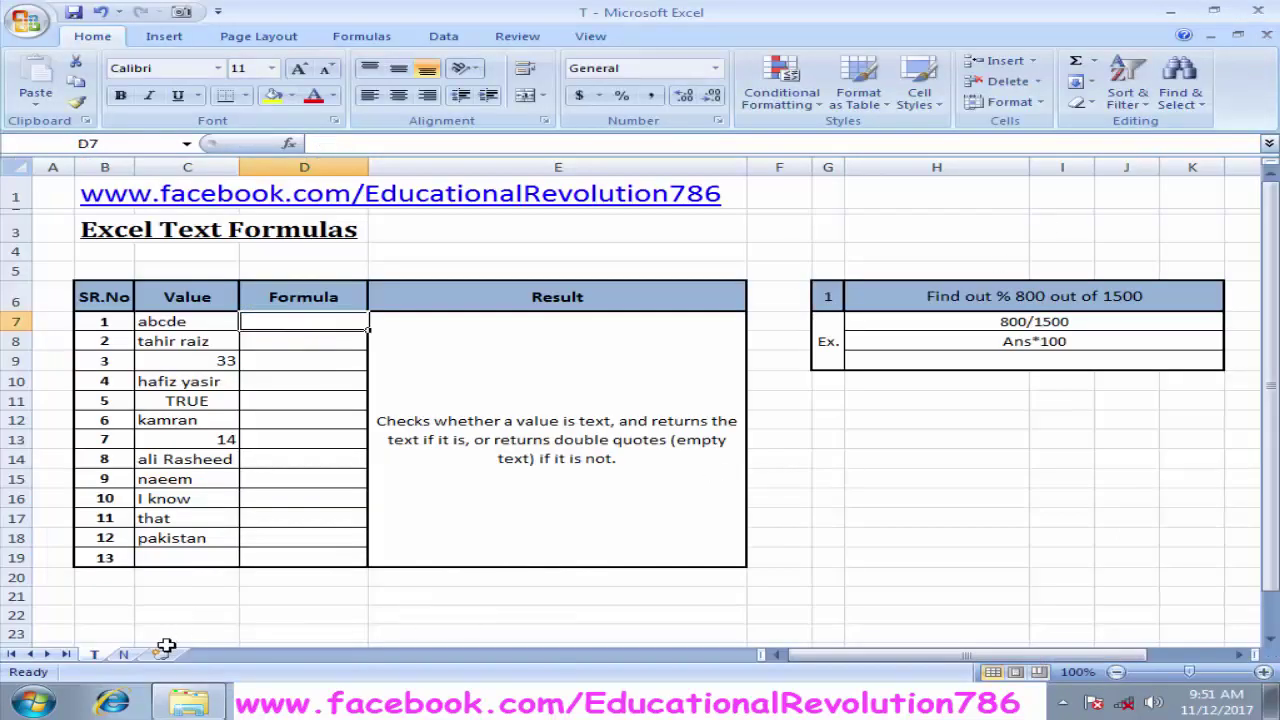
# - Go to the N sheet and delete the old results in D7:D16
pyautogui.click(124, 654)
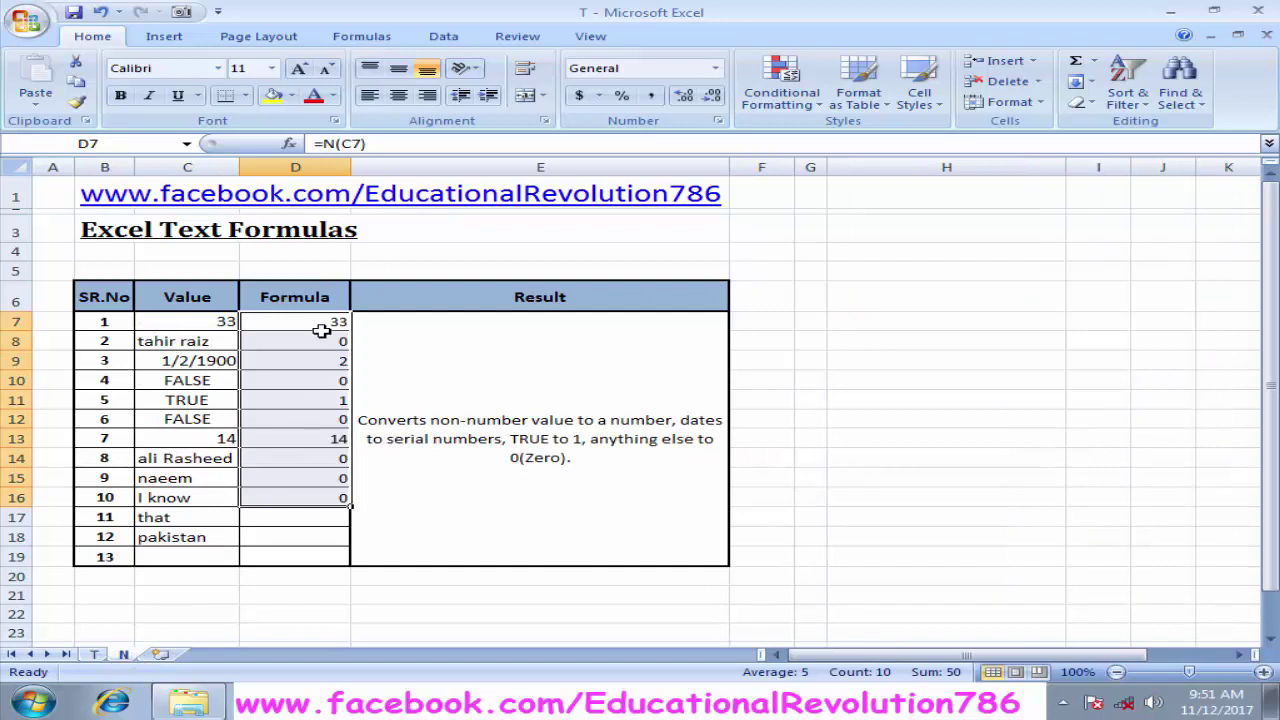
pyautogui.press('Delete')
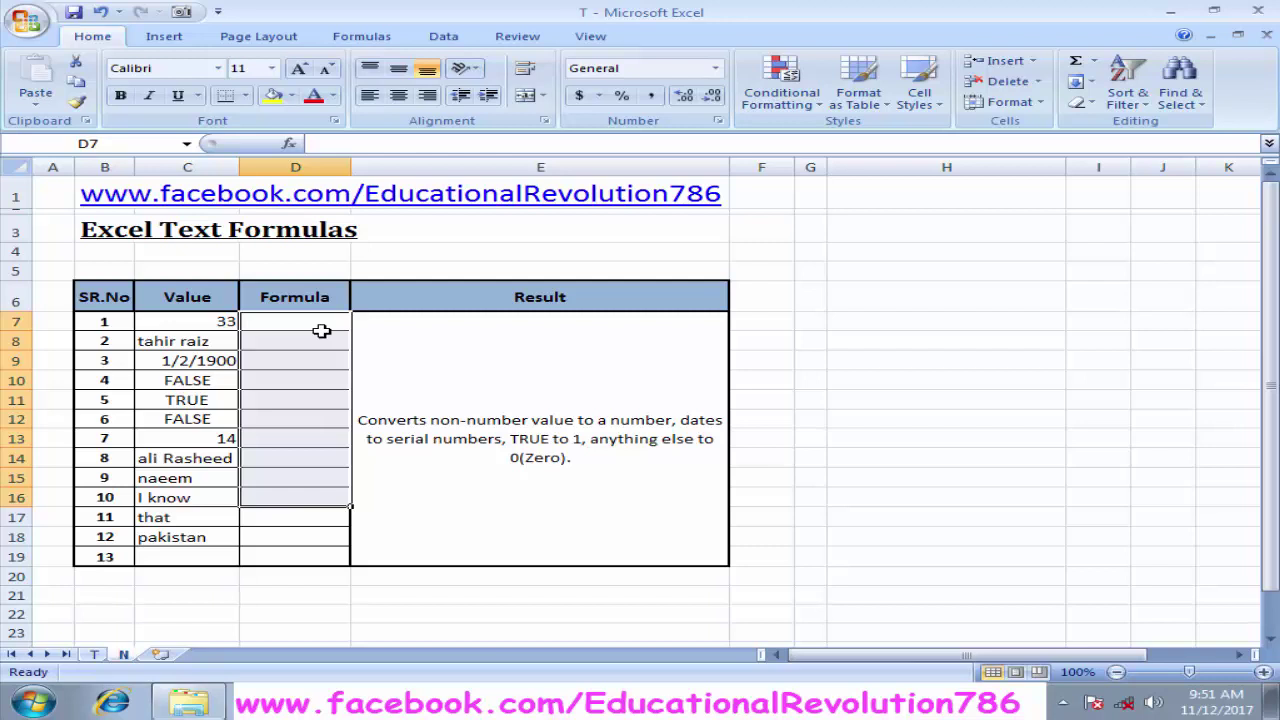
pyautogui.click(414, 397)
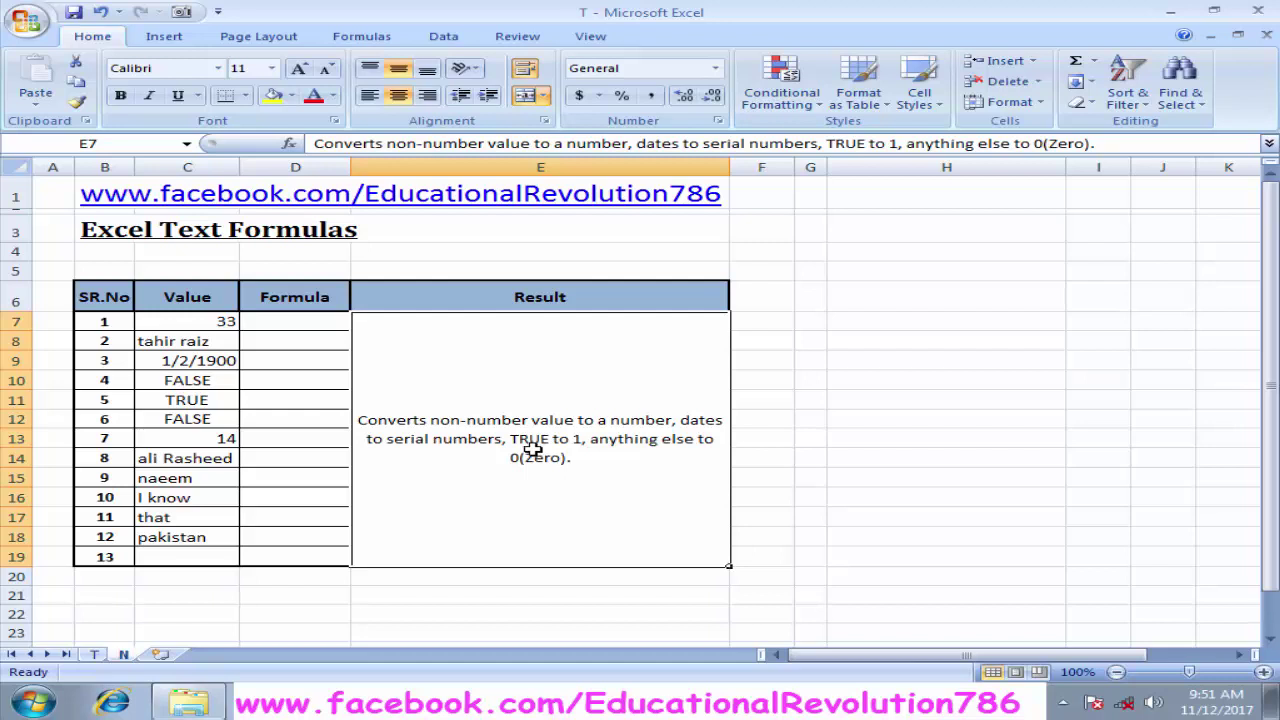
pyautogui.click(290, 322)
# - Enter =N(C7) in D7, returning 33 for the number in C7
pyautogui.write('=n(')
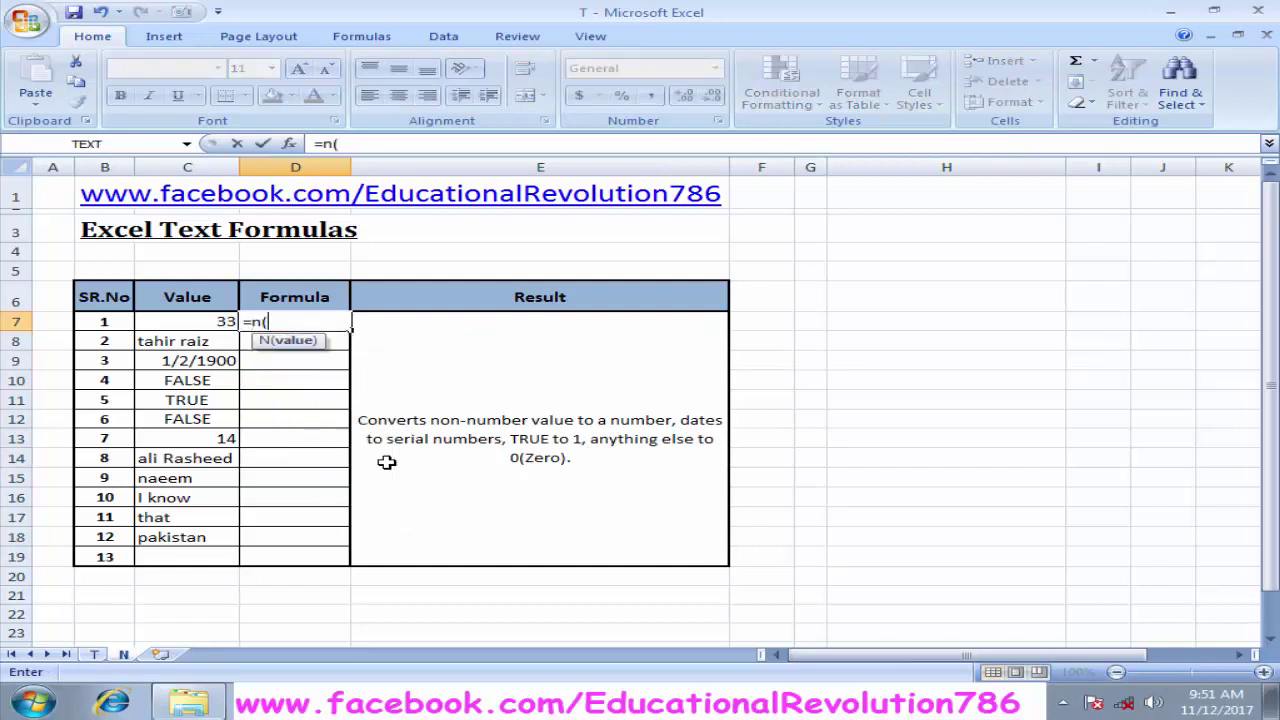
pyautogui.click(181, 320)
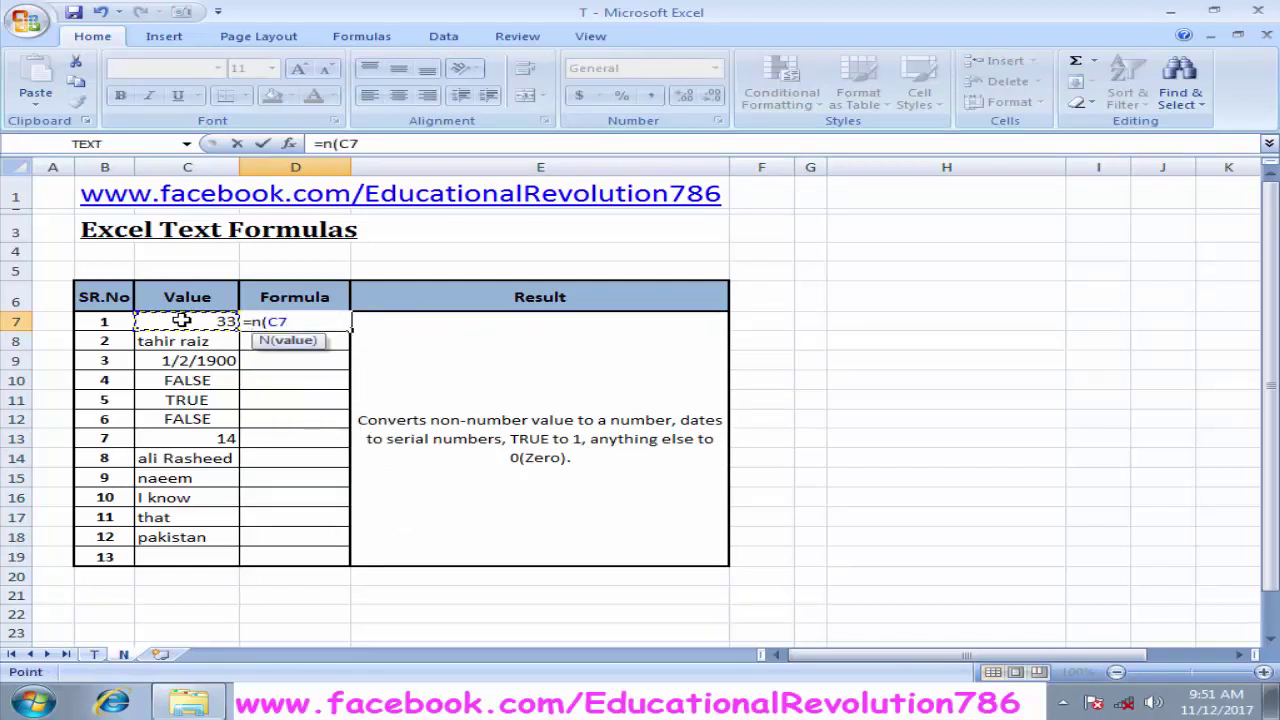
pyautogui.write(')')
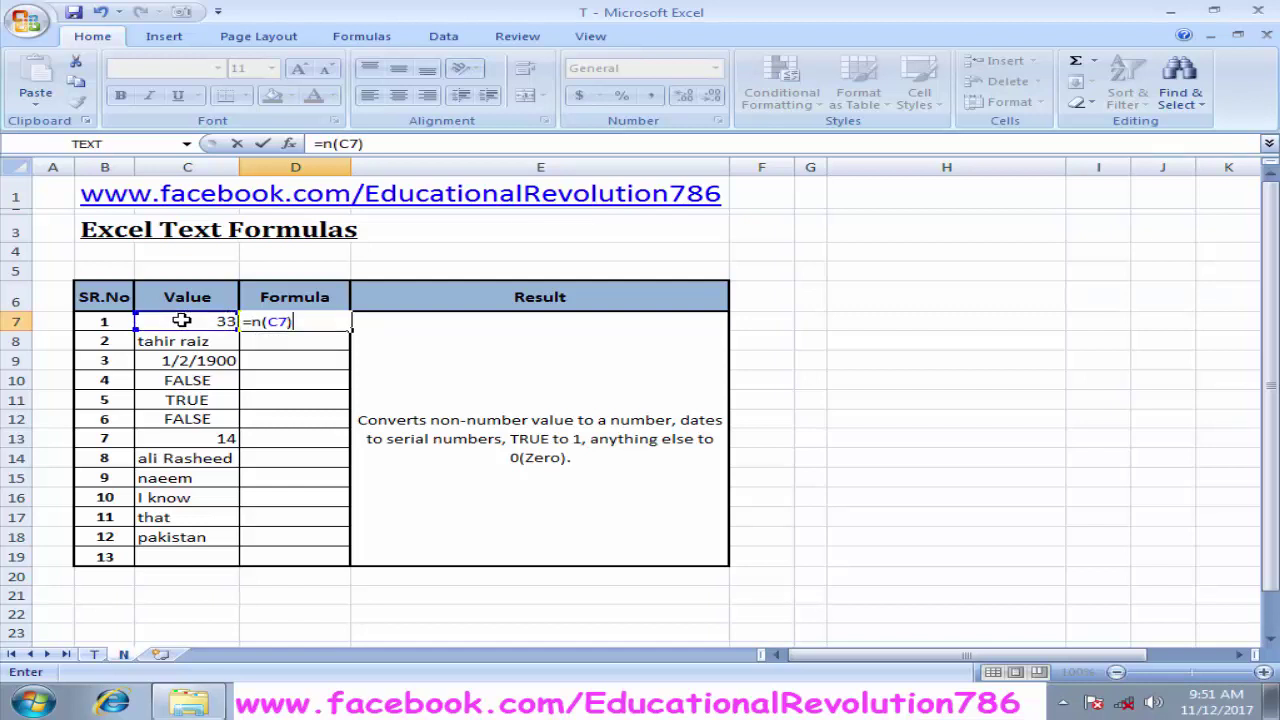
pyautogui.press('Return')
pyautogui.press('Up')
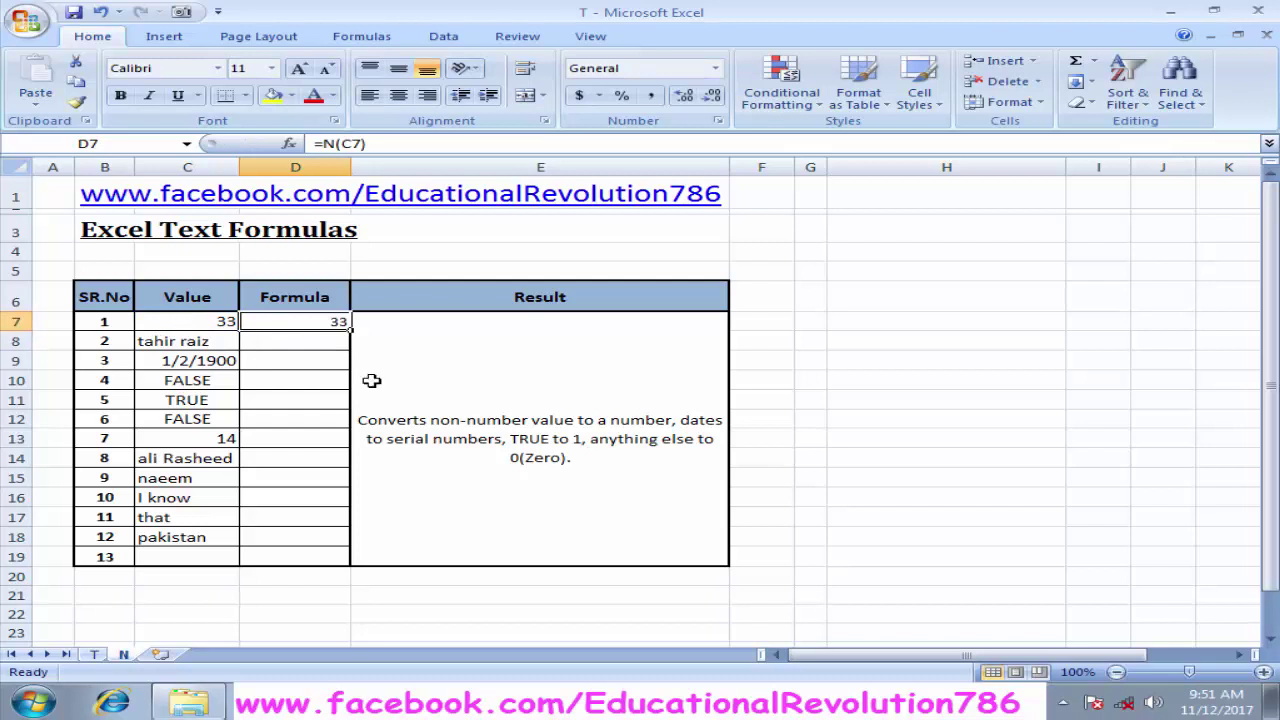
pyautogui.click(215, 318)
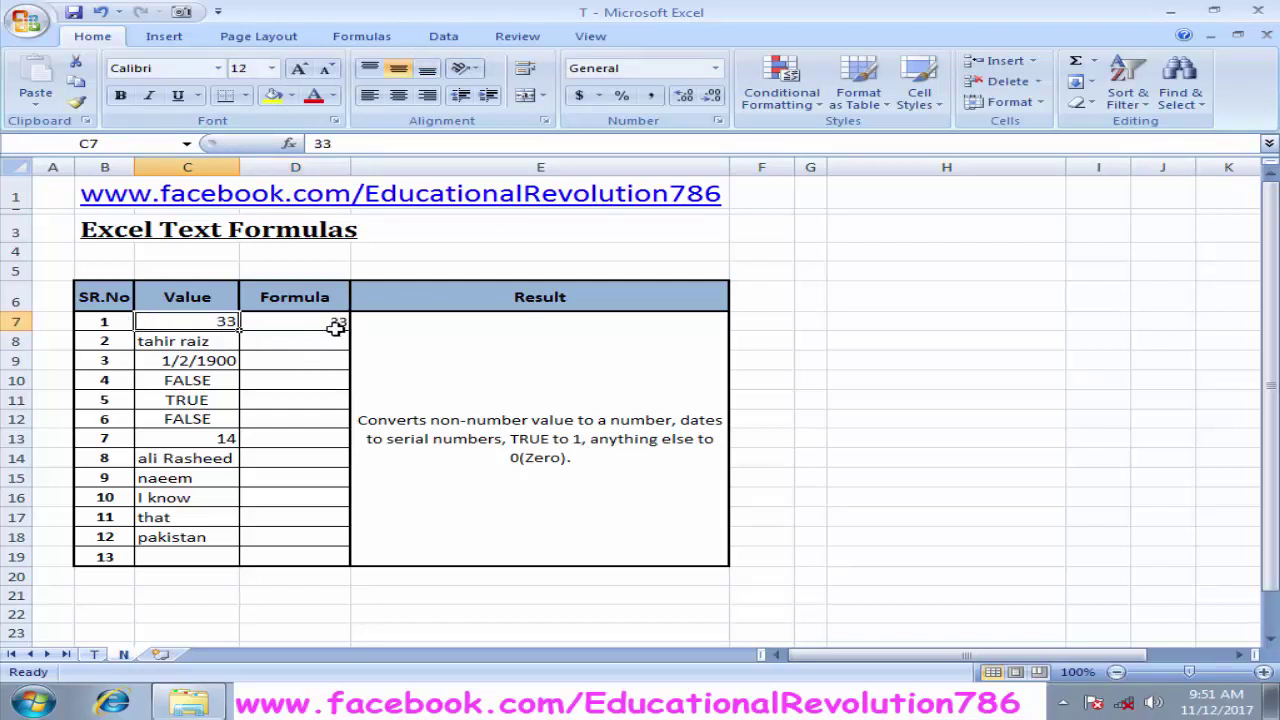
pyautogui.click(340, 328)
# - Fill =N down D7:D18 and compare the C8 text and C9 date with their results
pyautogui.moveTo(350, 327); pyautogui.dragTo(346, 537)
pyautogui.click(313, 421)
pyautogui.click(185, 341)
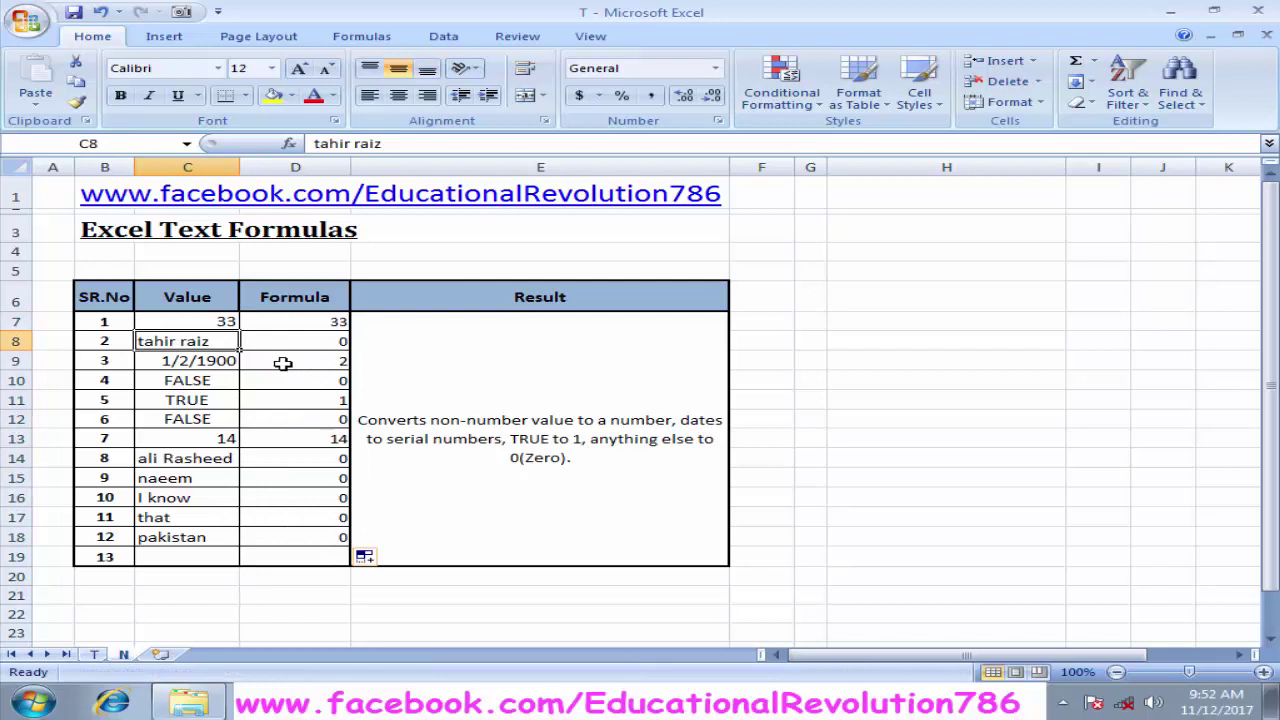
pyautogui.click(322, 343)
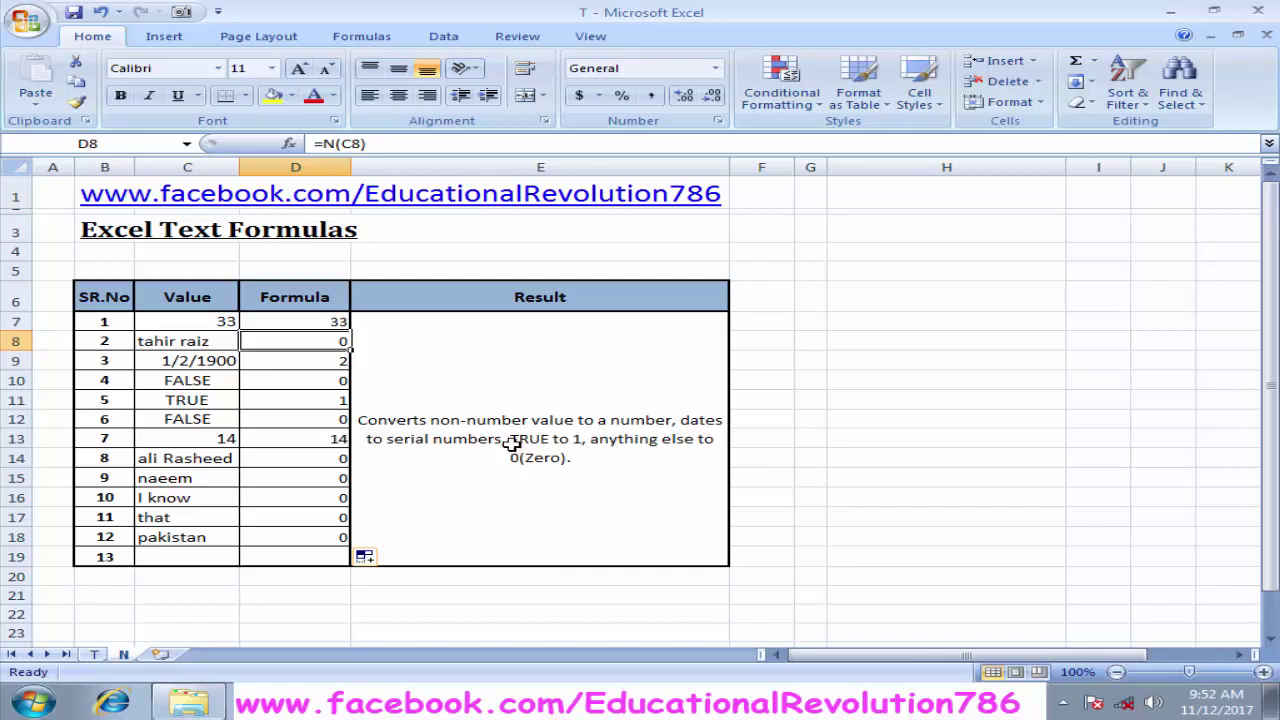
pyautogui.click(187, 364)
pyautogui.click(324, 366)
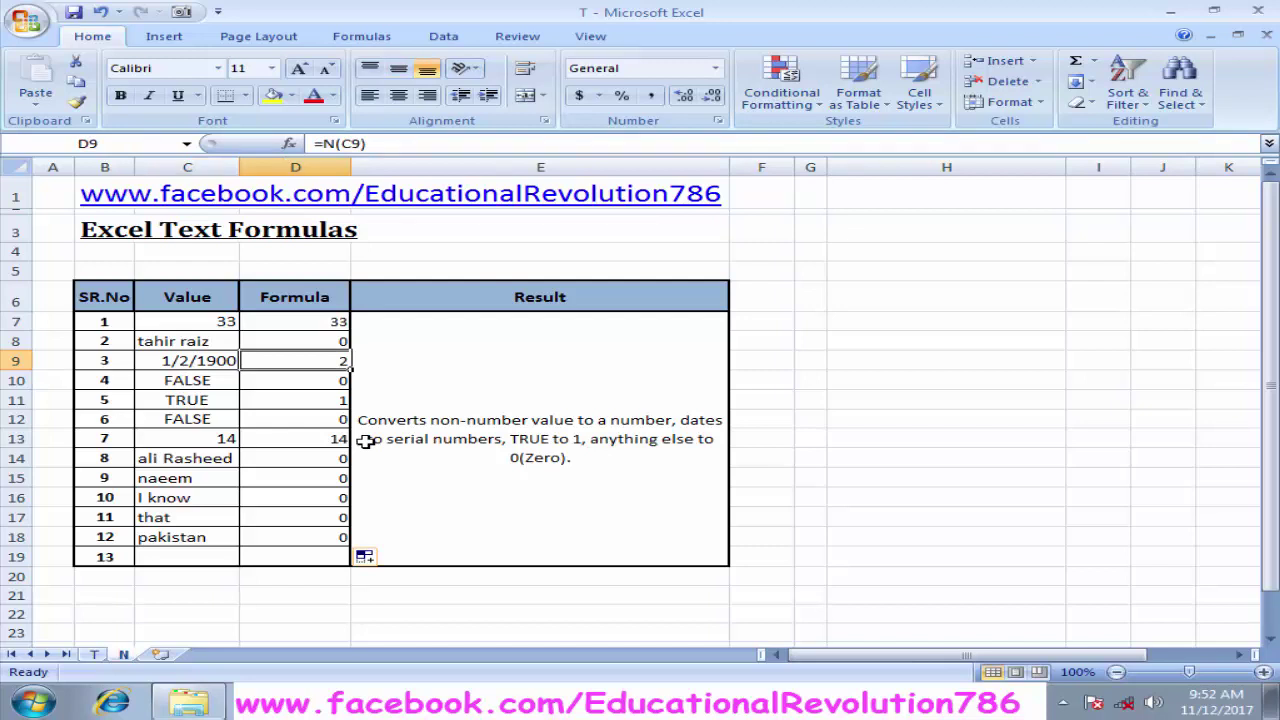
pyautogui.press('Left')
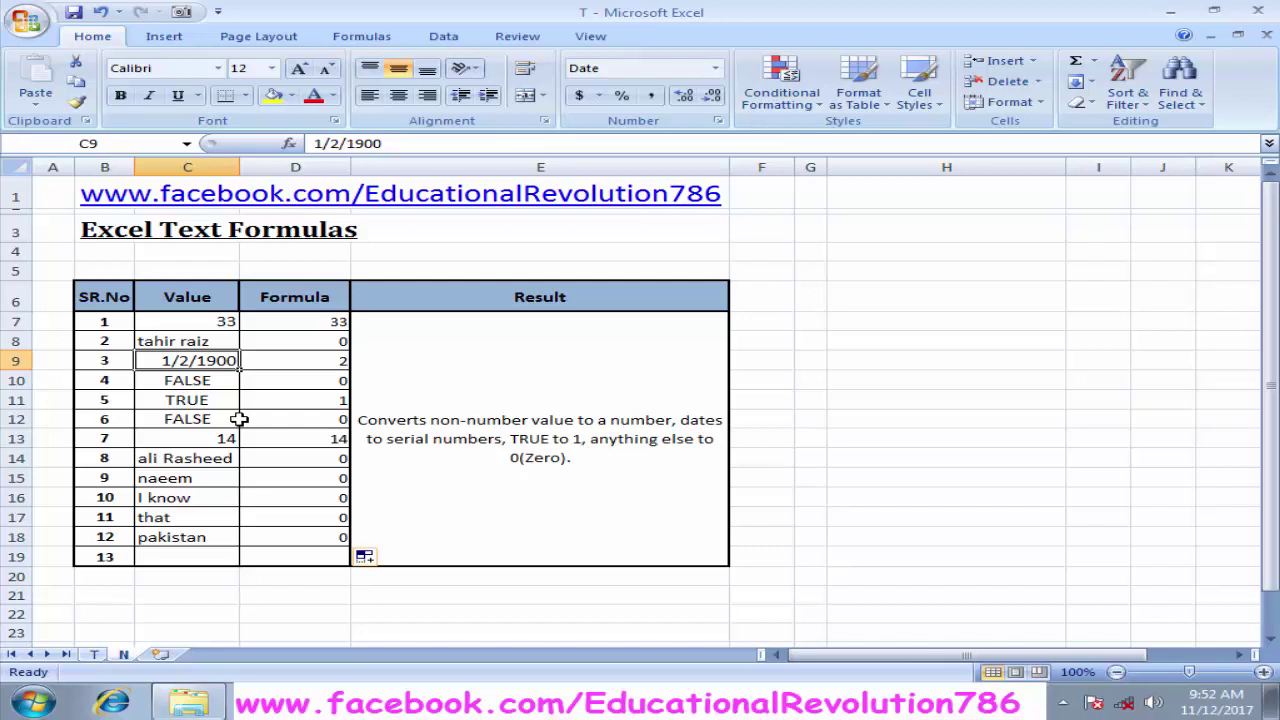
# - Change the date in C9 to 1/30/1900
pyautogui.press('F2')
pyautogui.press('BackSpace')
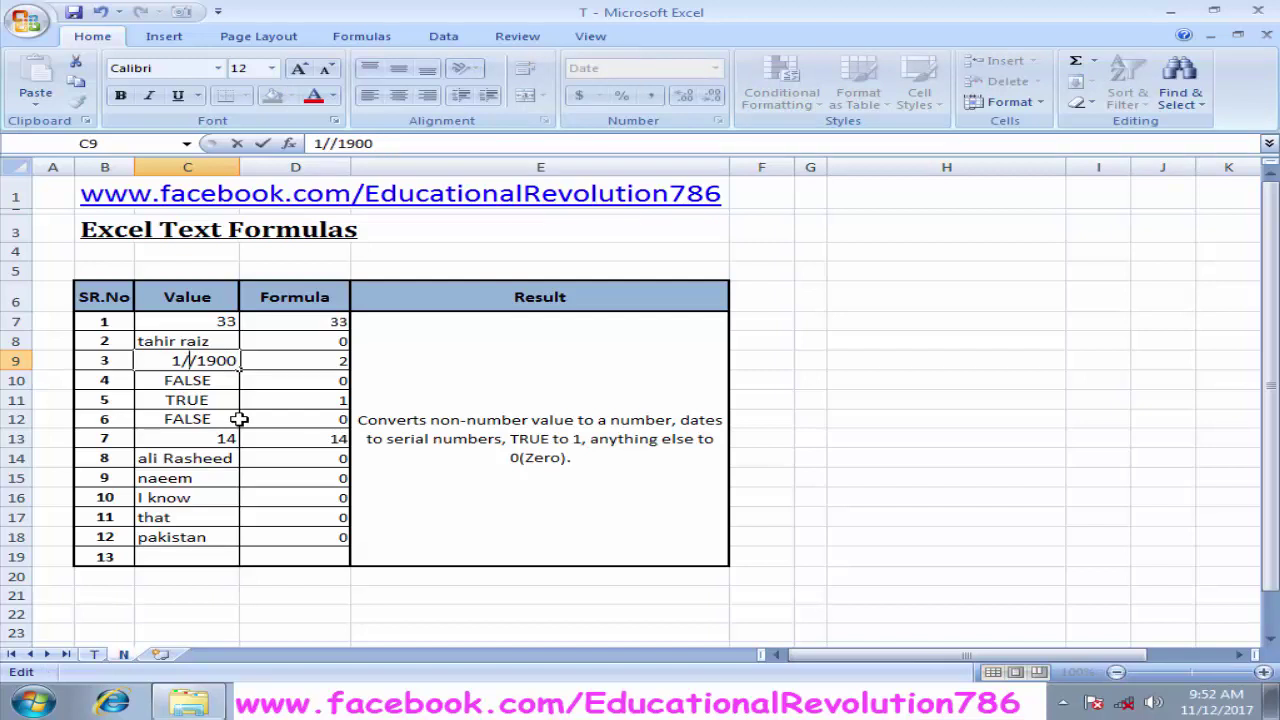
pyautogui.write('3')
pyautogui.write('0')
pyautogui.press('Return')
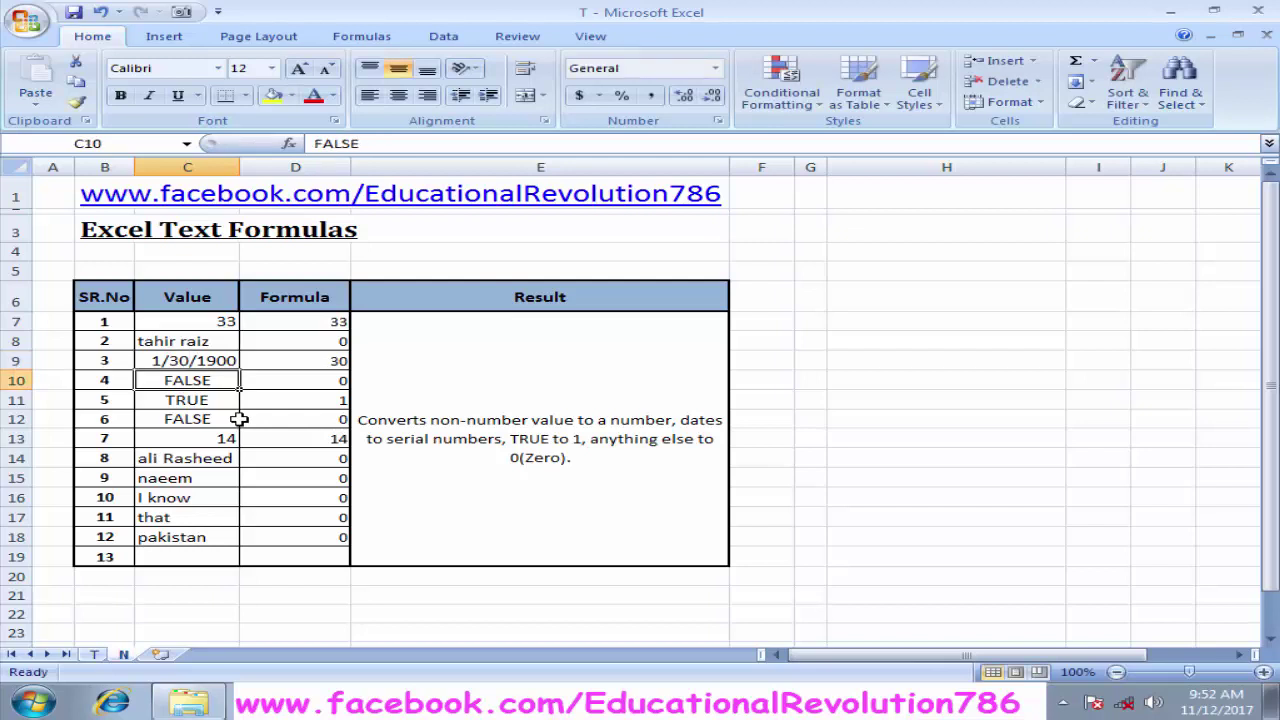
pyautogui.click(146, 359)
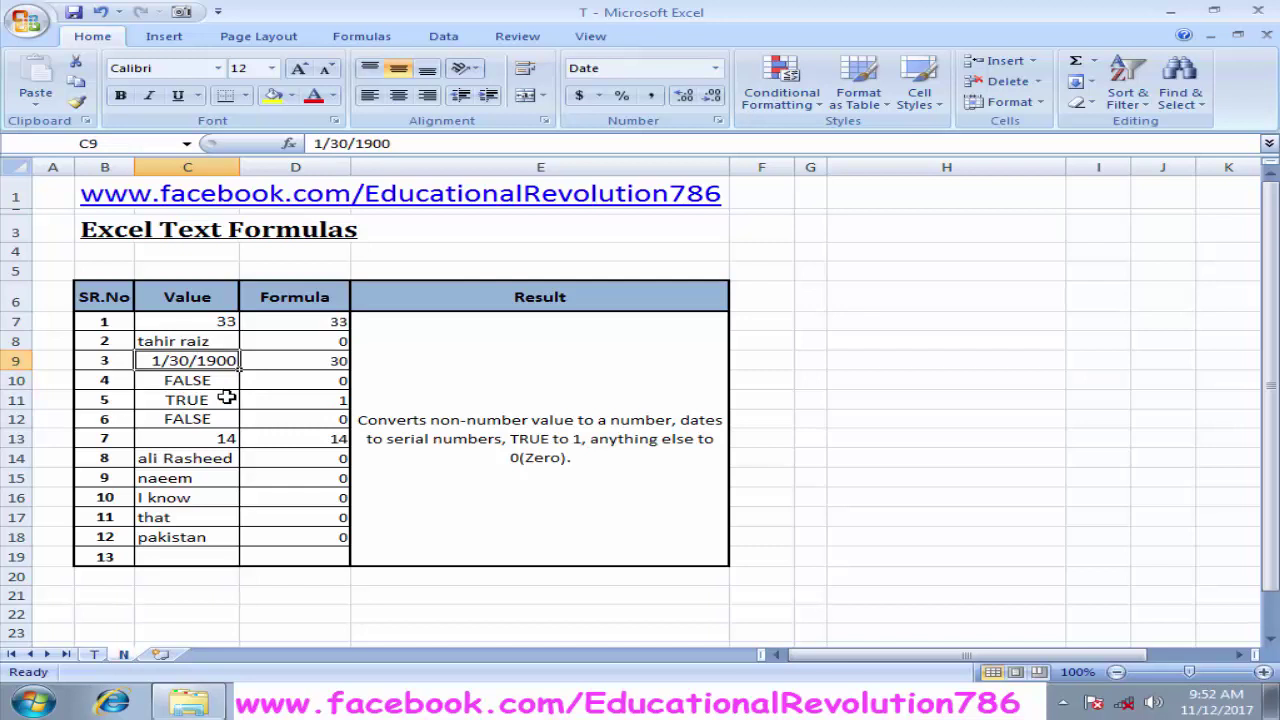
# - Change the month of the C9 date to 2 and check D9's N result
pyautogui.press('F2')
pyautogui.press('Home')
pyautogui.press('Right')
pyautogui.press('BackSpace')
pyautogui.write('2')
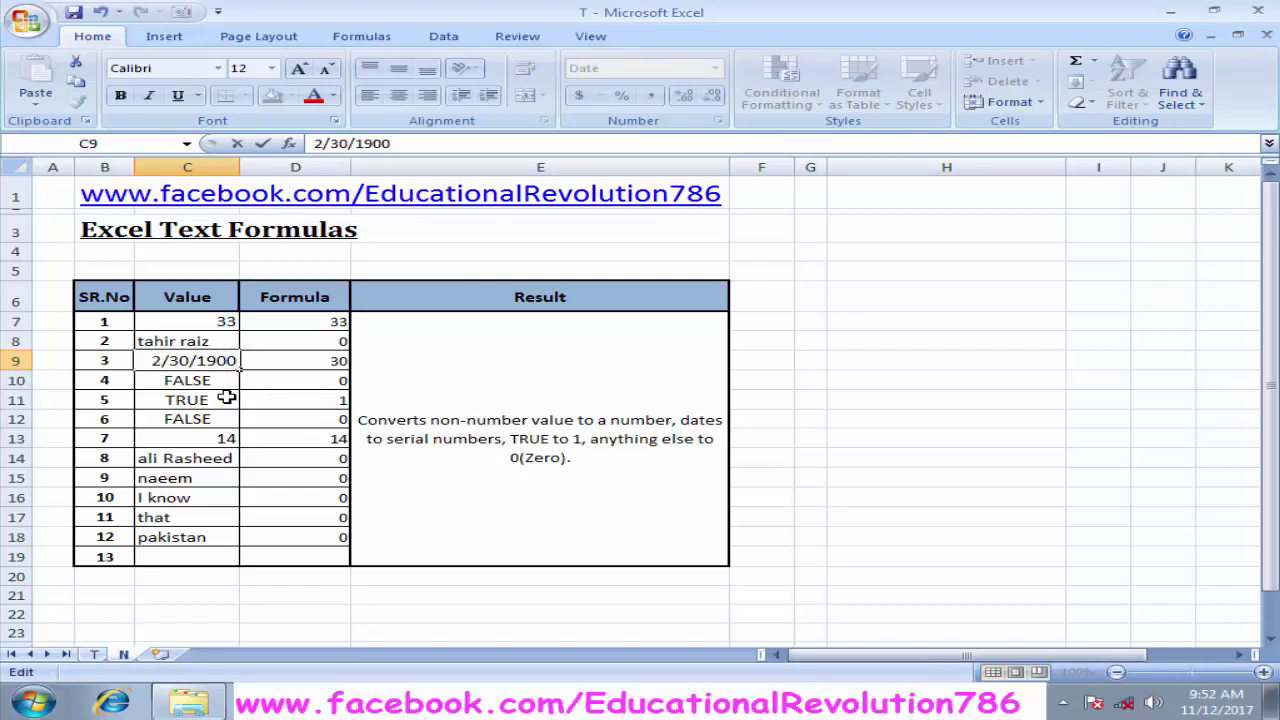
pyautogui.press('Return')
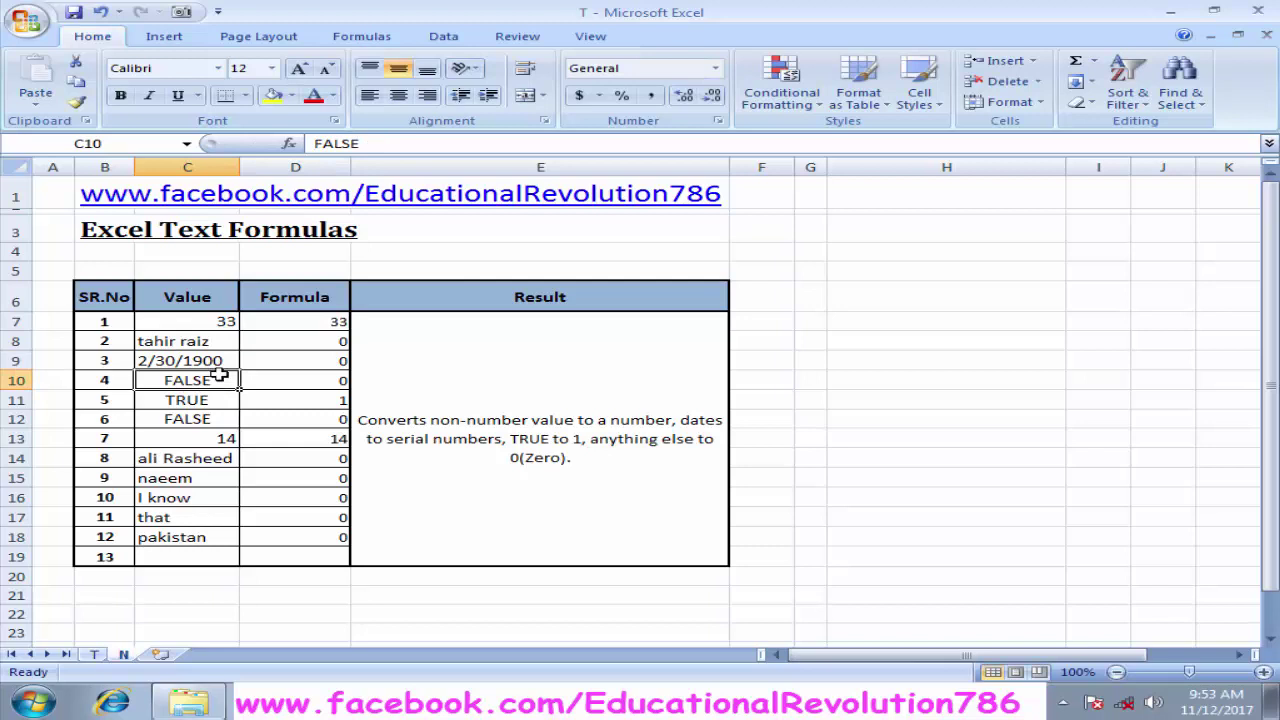
pyautogui.click(328, 362)
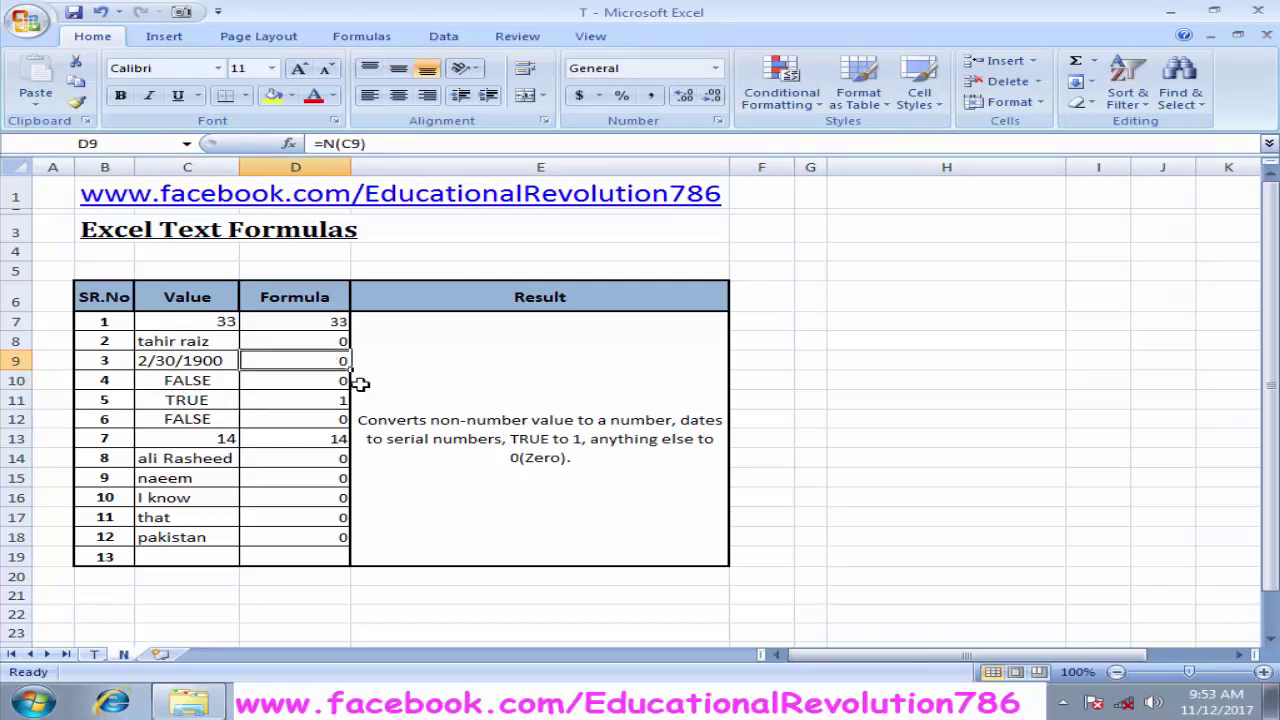
# - Change C9 to 2/27/1900 and check the serial number in D9
pyautogui.click(190, 363)
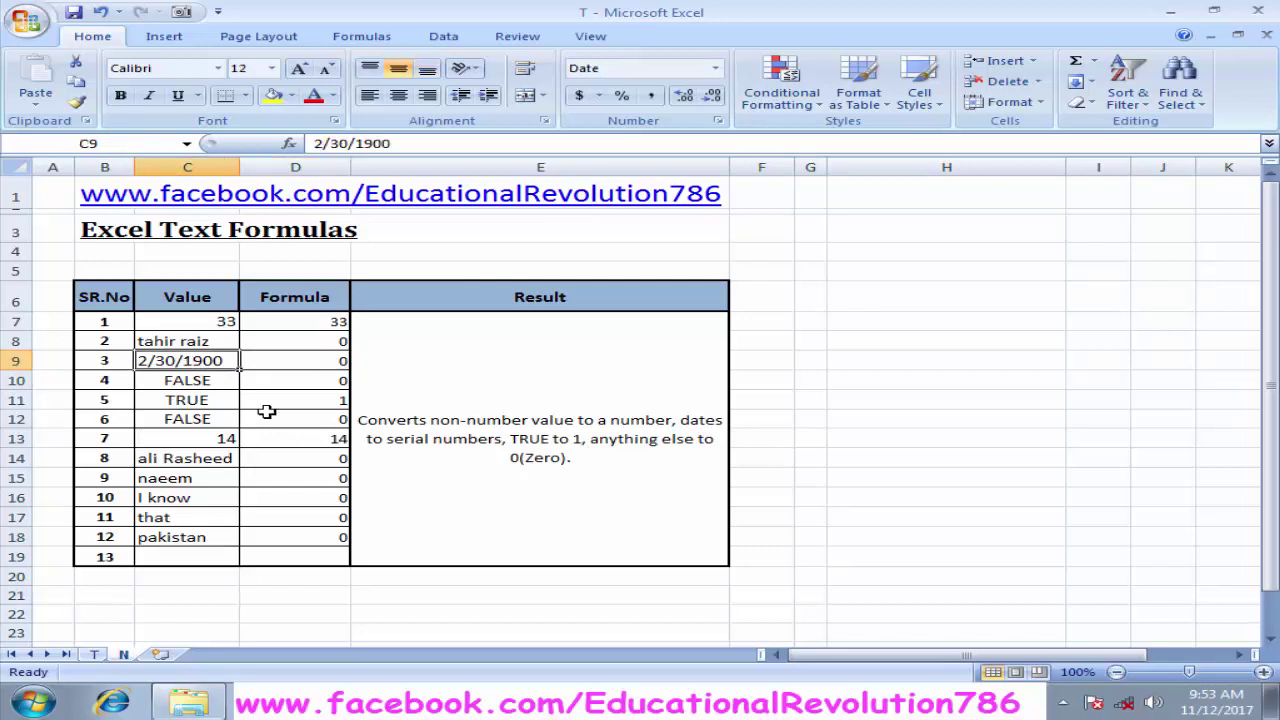
pyautogui.press('F2')
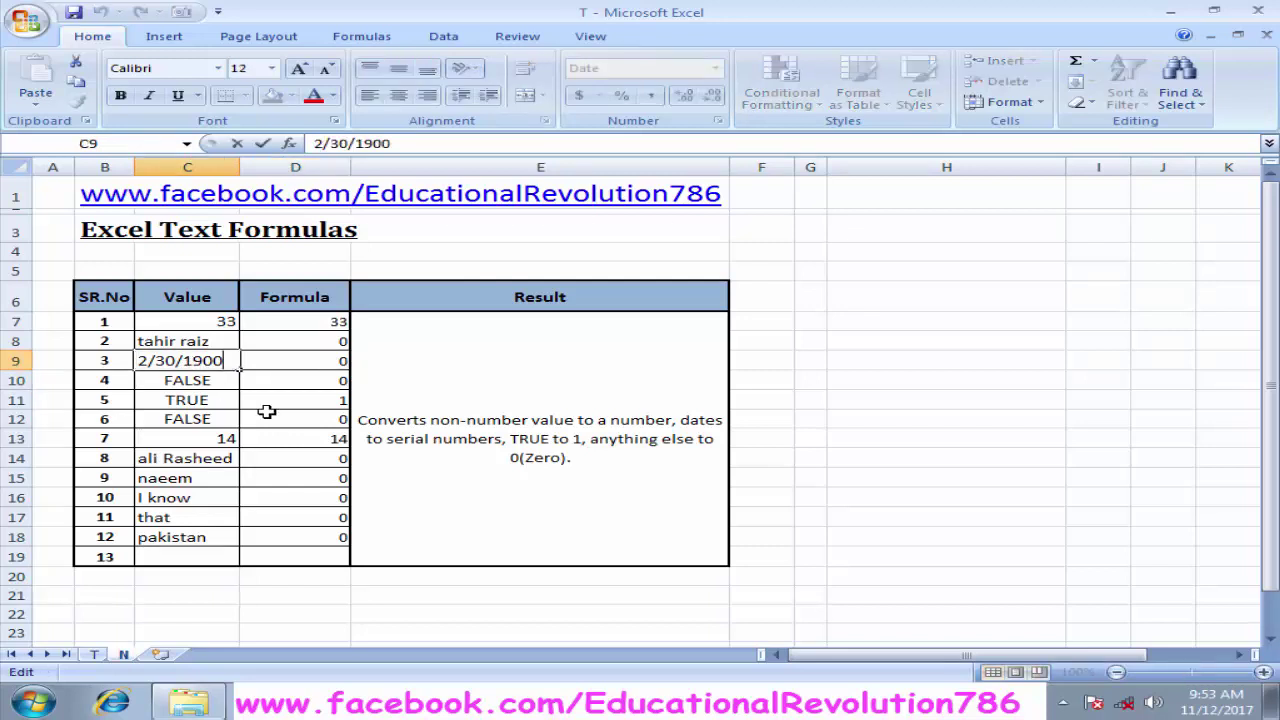
pyautogui.press('Left')
pyautogui.press('Left')
pyautogui.press('BackSpace')
pyautogui.press('BackSpace')
pyautogui.write('27')
pyautogui.press('Return')
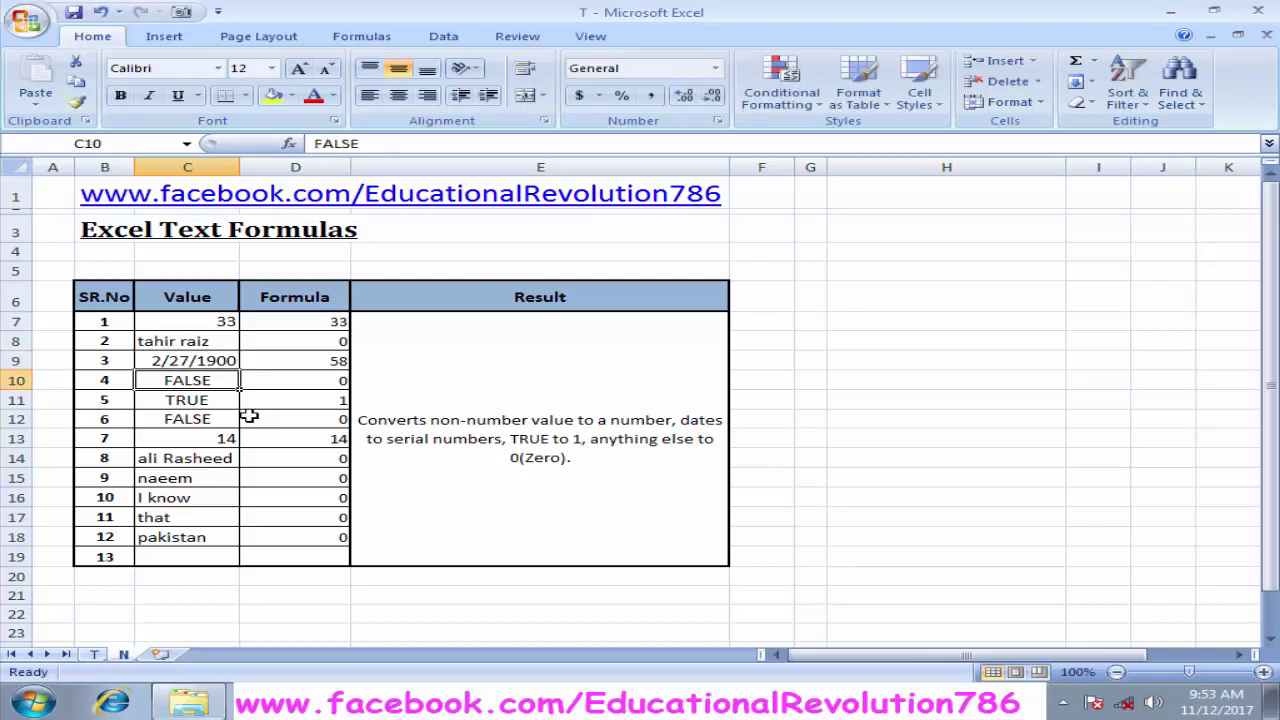
pyautogui.click(333, 367)
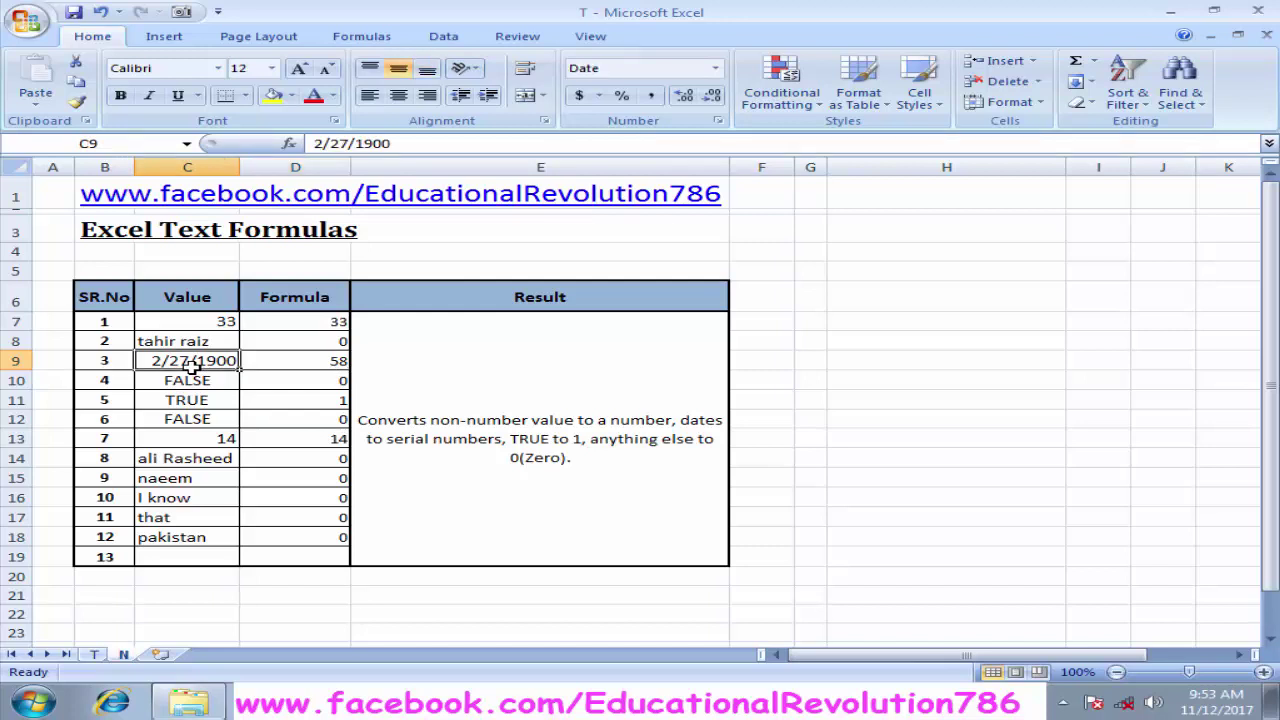
# - Enter 1/1/1900 in C9 so D9's =N(C9) returns 1
pyautogui.write('1/')
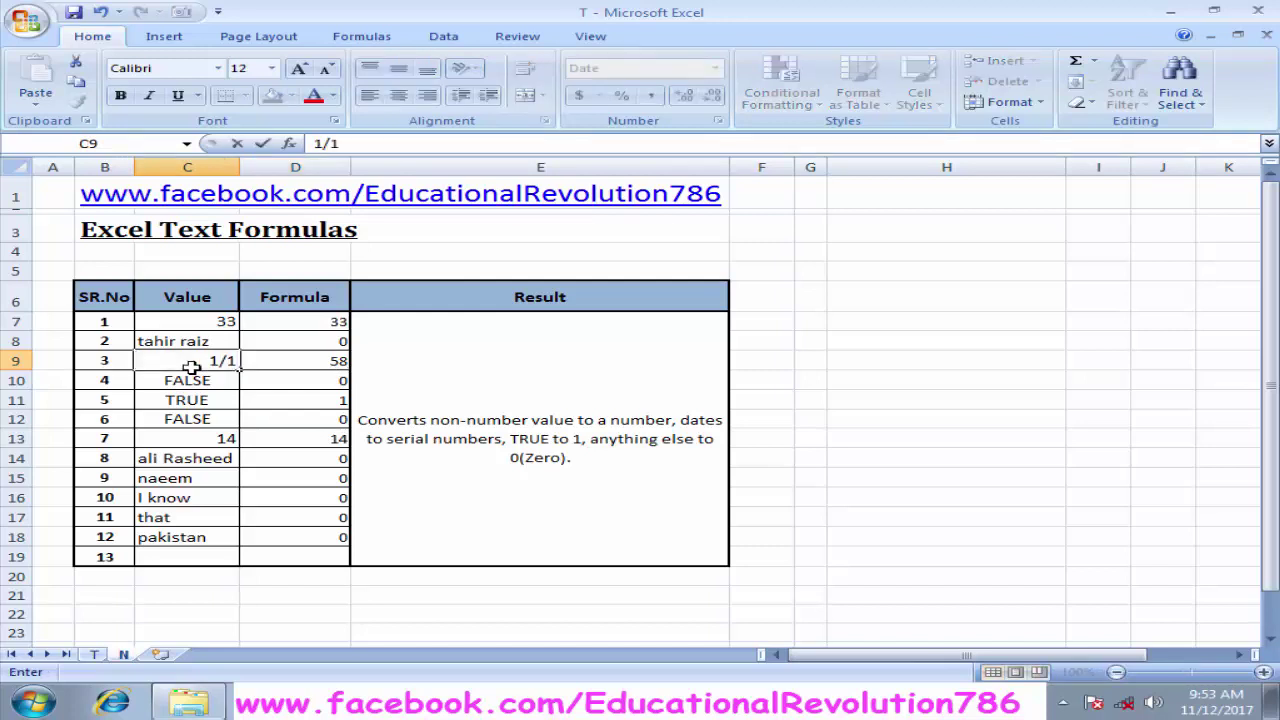
pyautogui.write('1900')
pyautogui.press('Return')
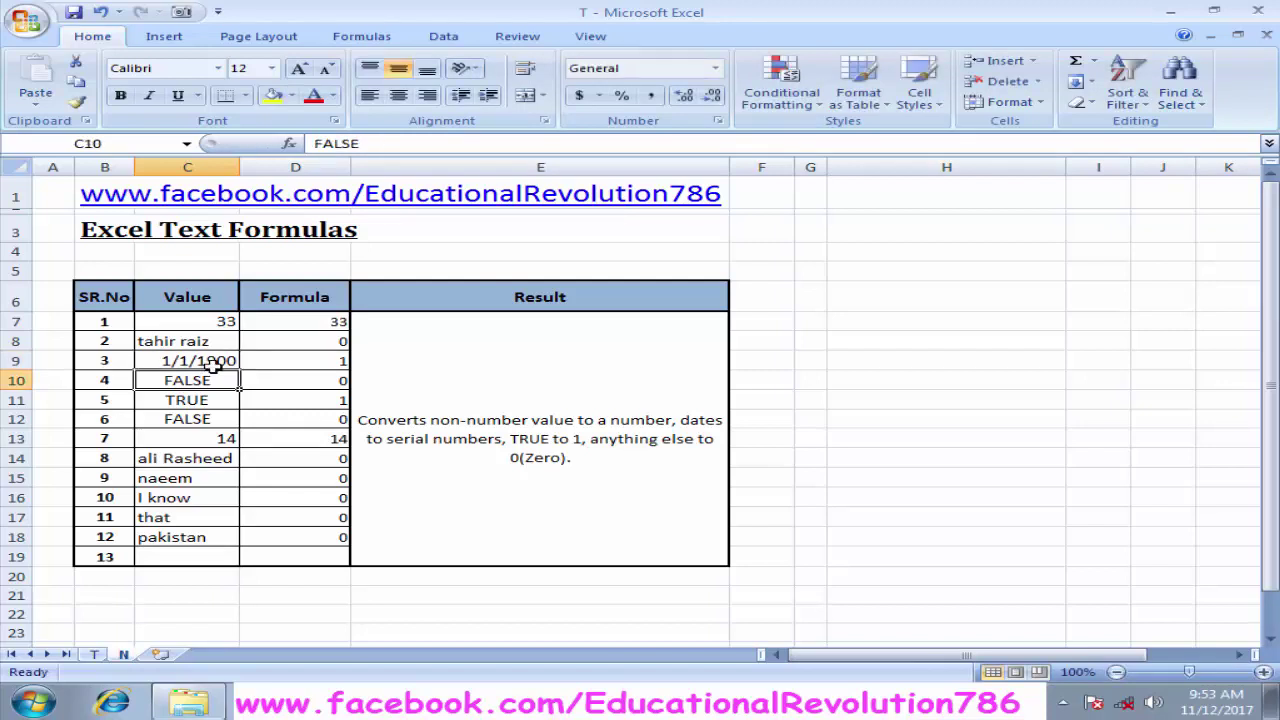
pyautogui.click(309, 358)
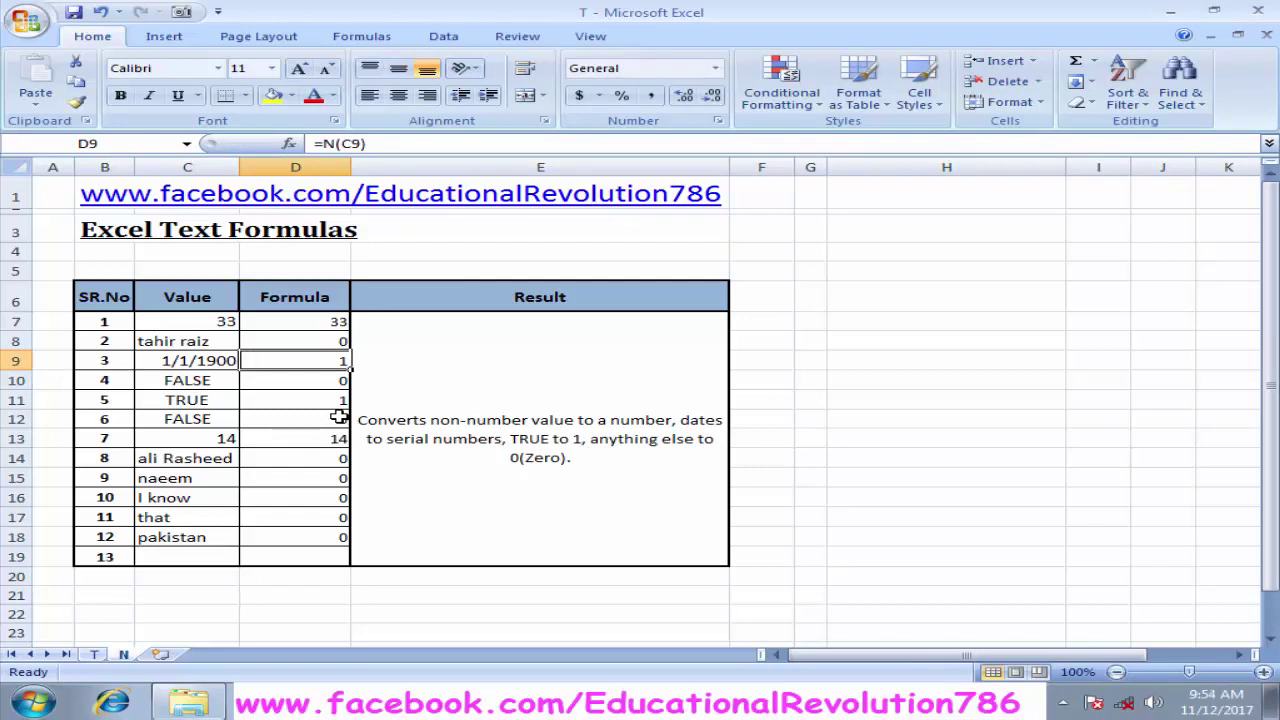
pyautogui.press('Down')
pyautogui.click(207, 384)
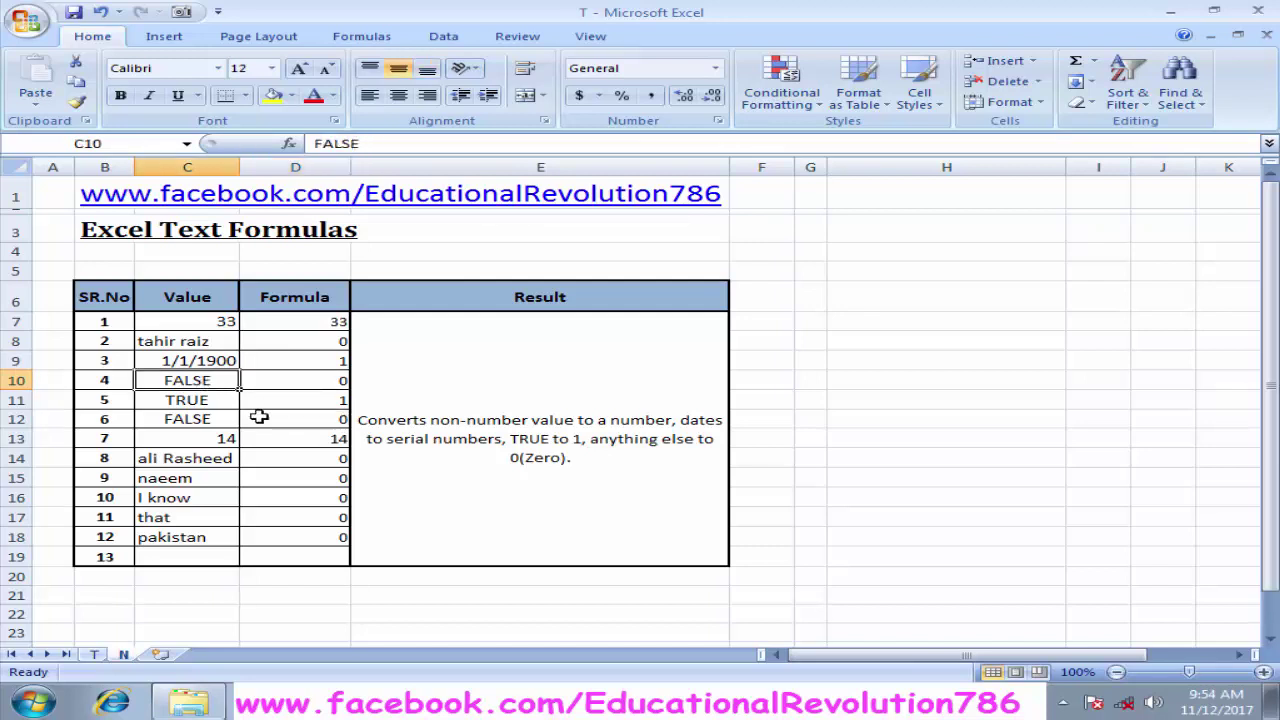
pyautogui.click(334, 382)
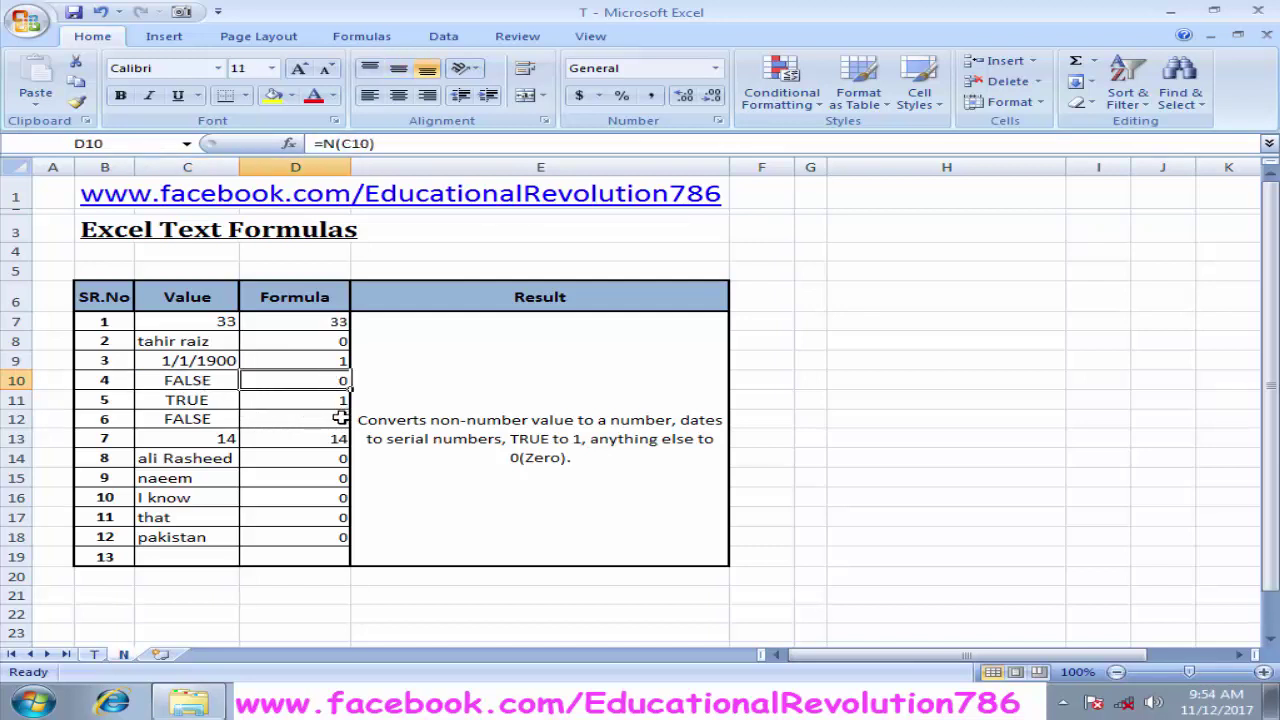
pyautogui.click(188, 403)
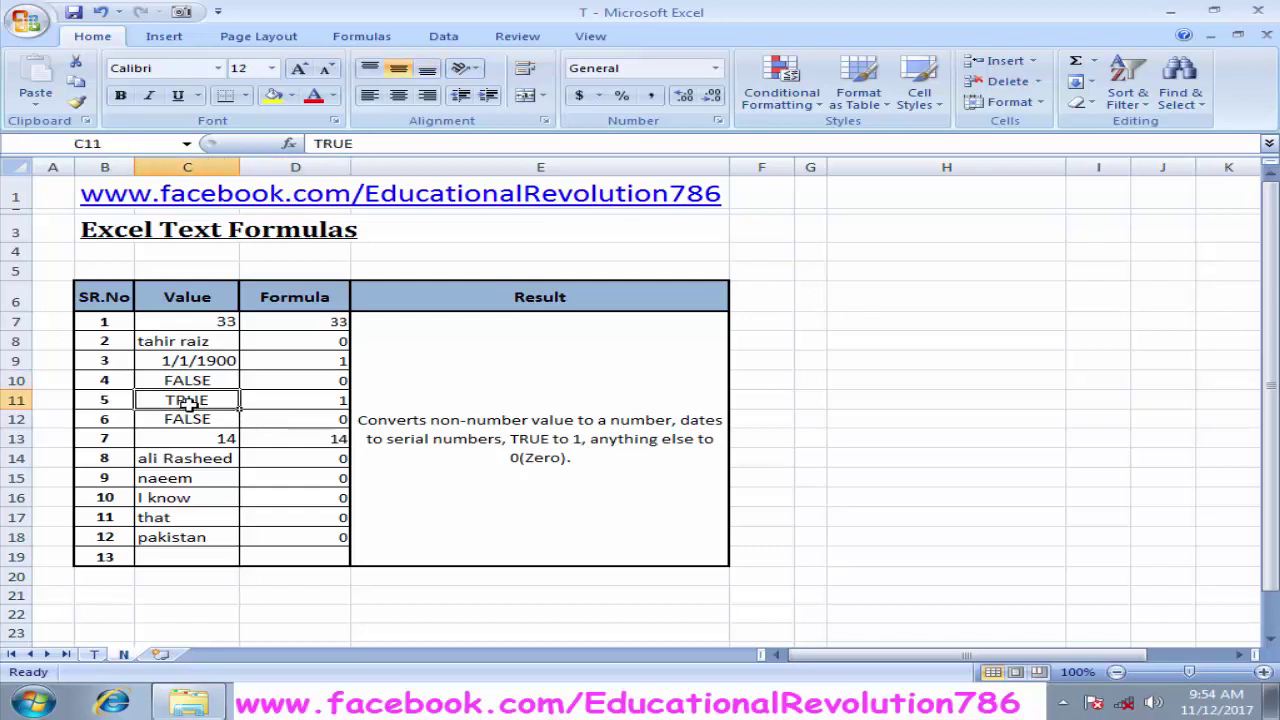
pyautogui.click(328, 403)
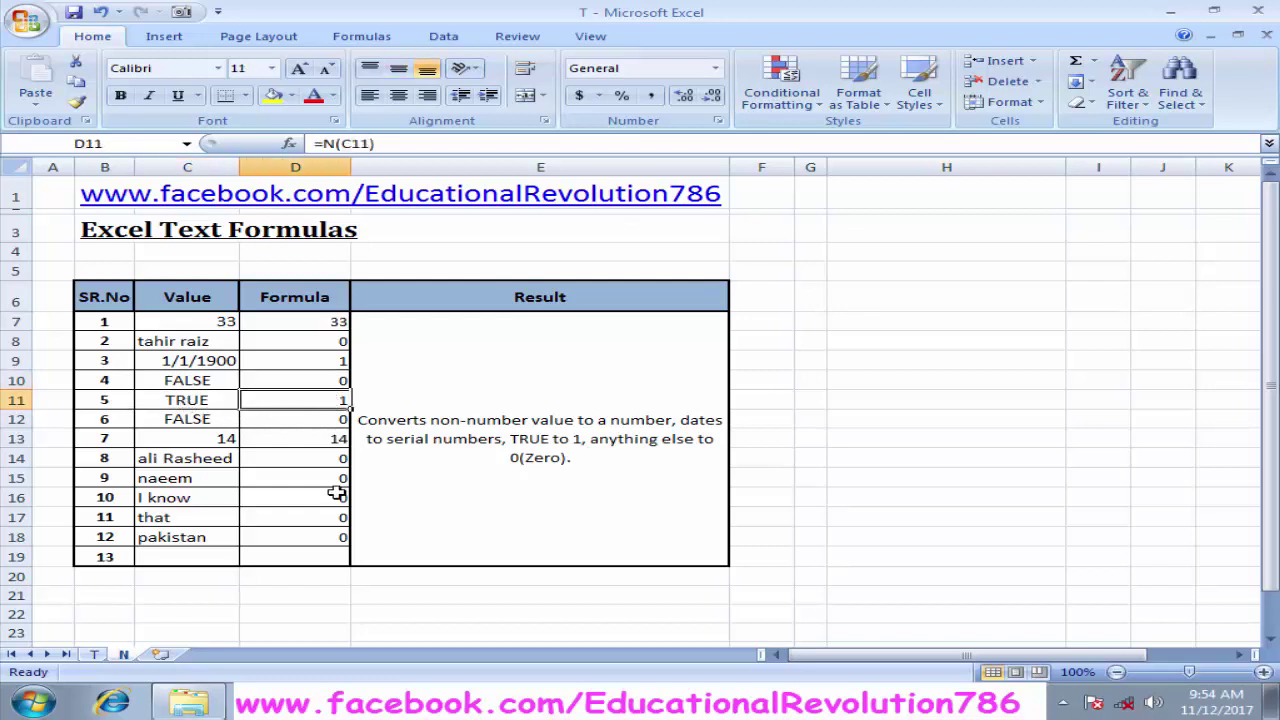
pyautogui.click(205, 440)
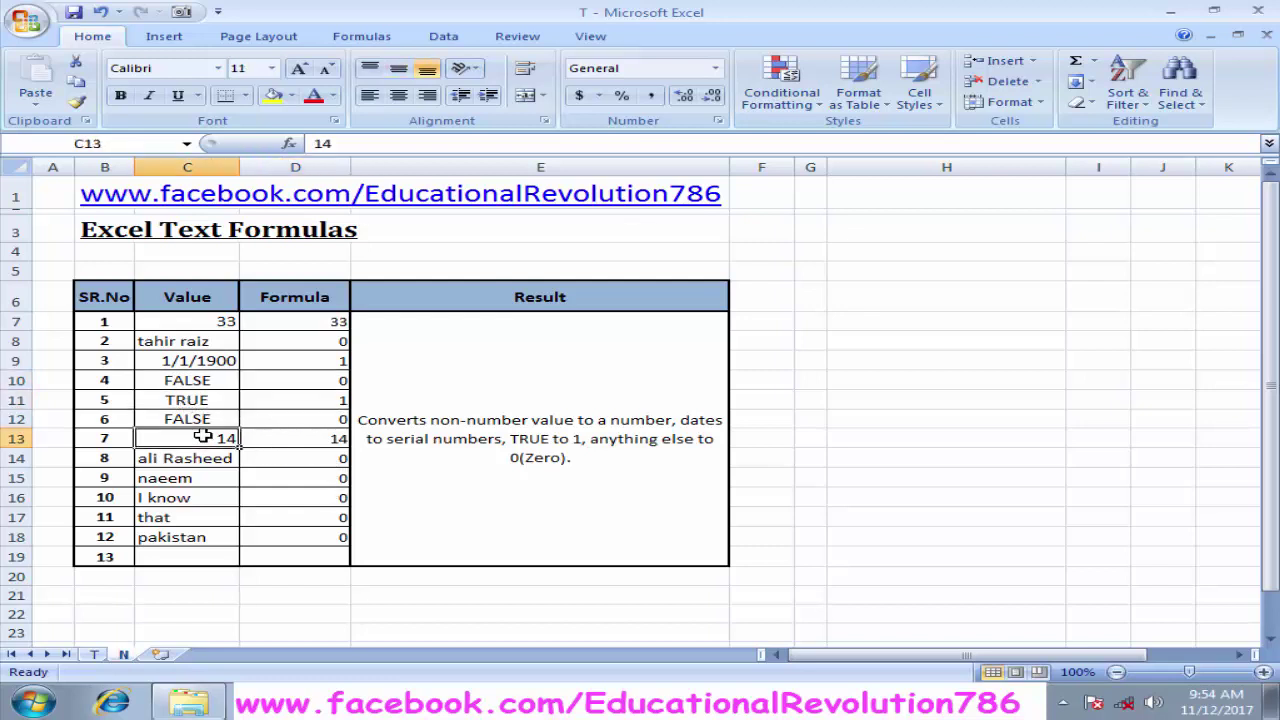
pyautogui.click(345, 441)
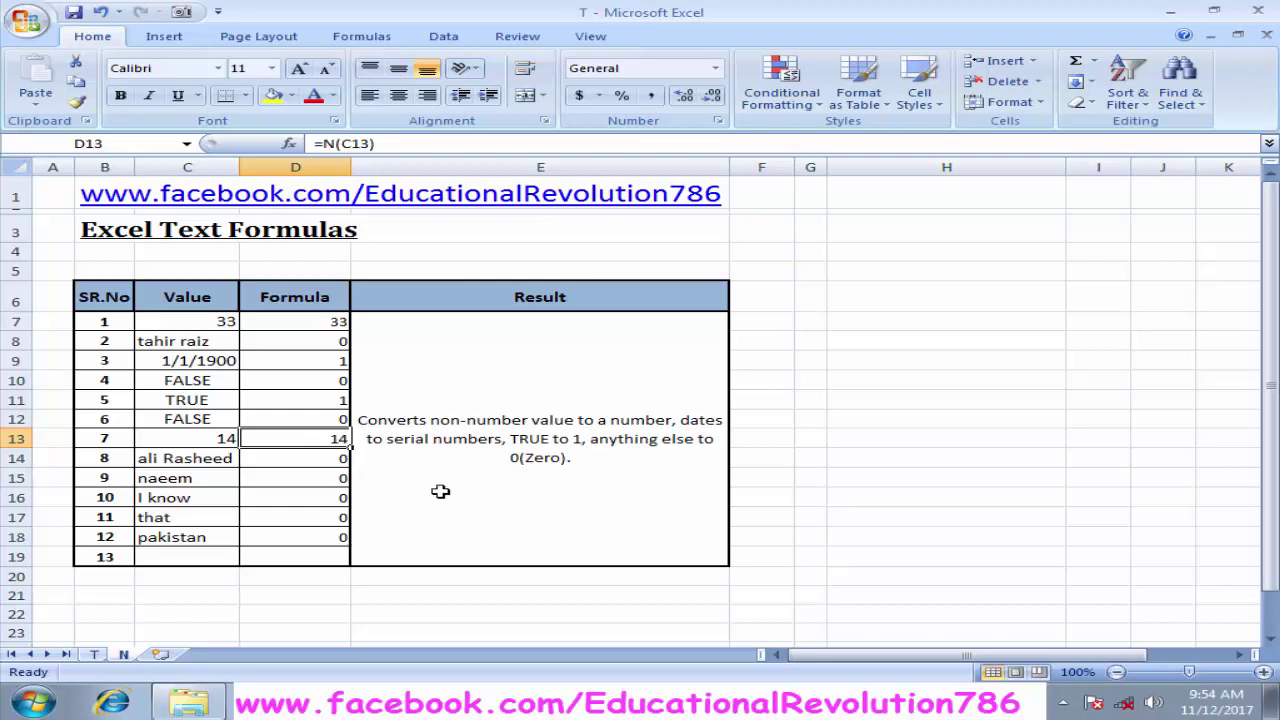
pyautogui.click(483, 451)
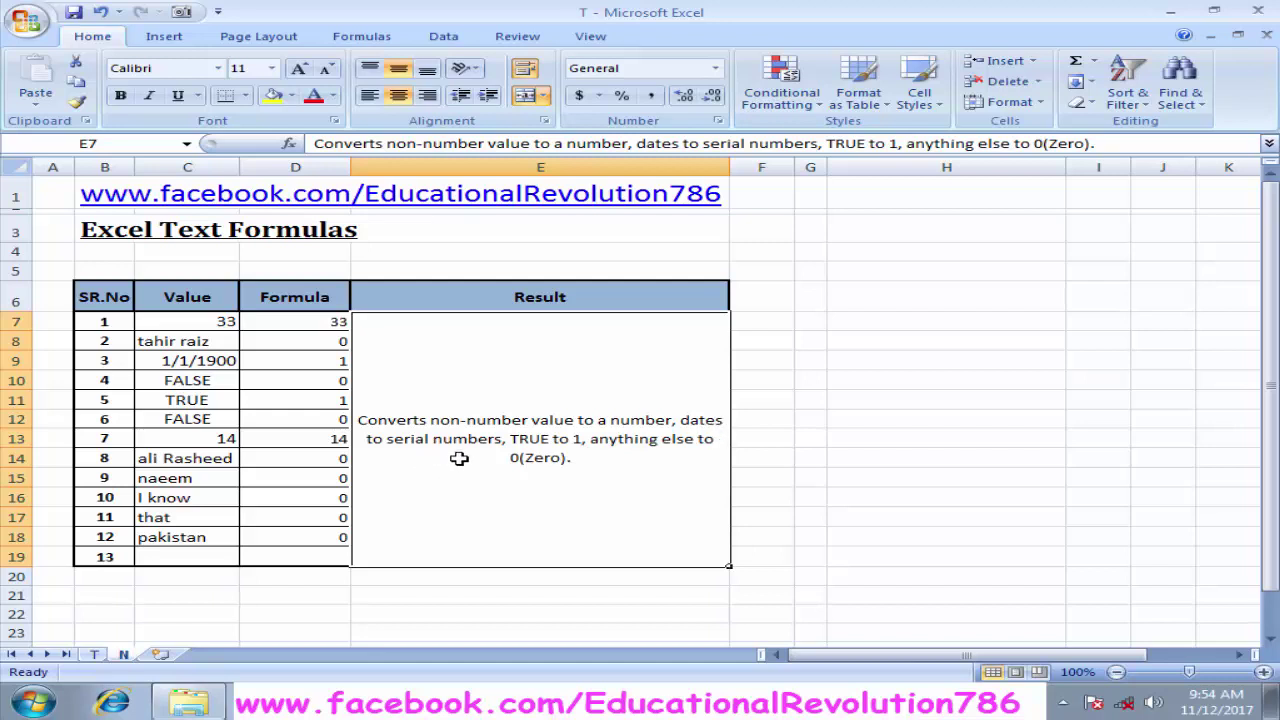
pyautogui.click(187, 360)
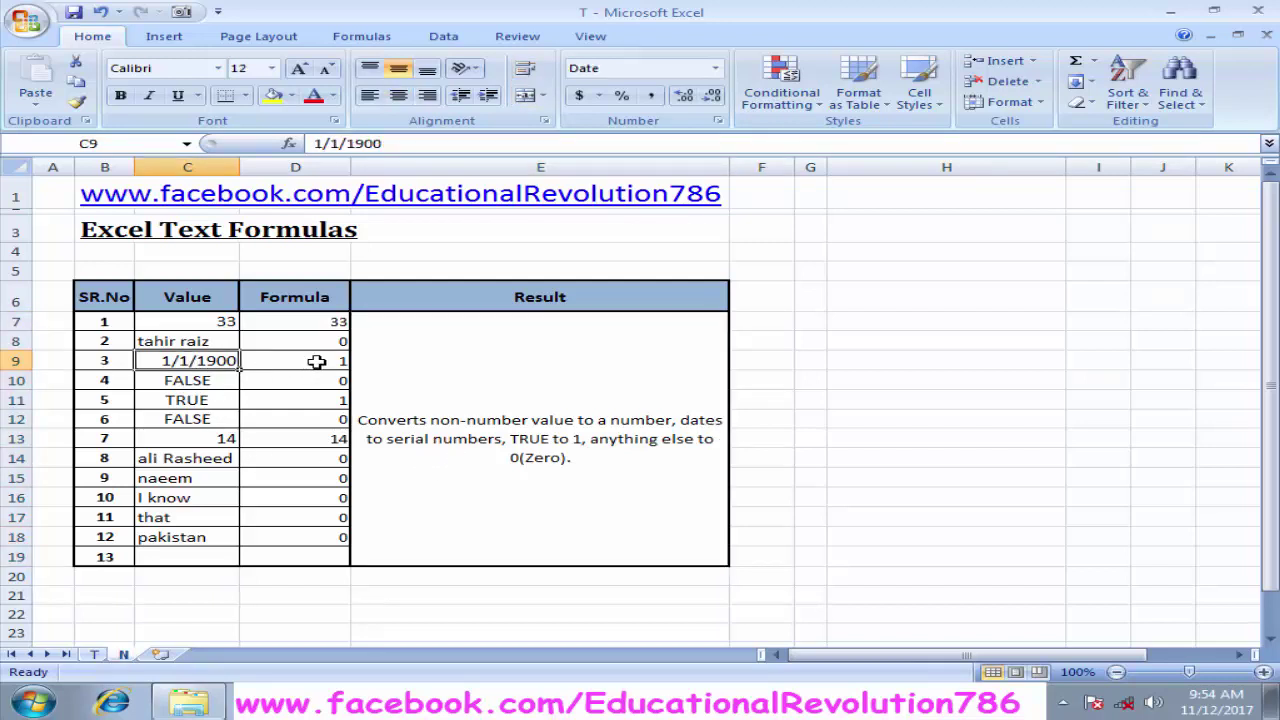
pyautogui.click(316, 361)
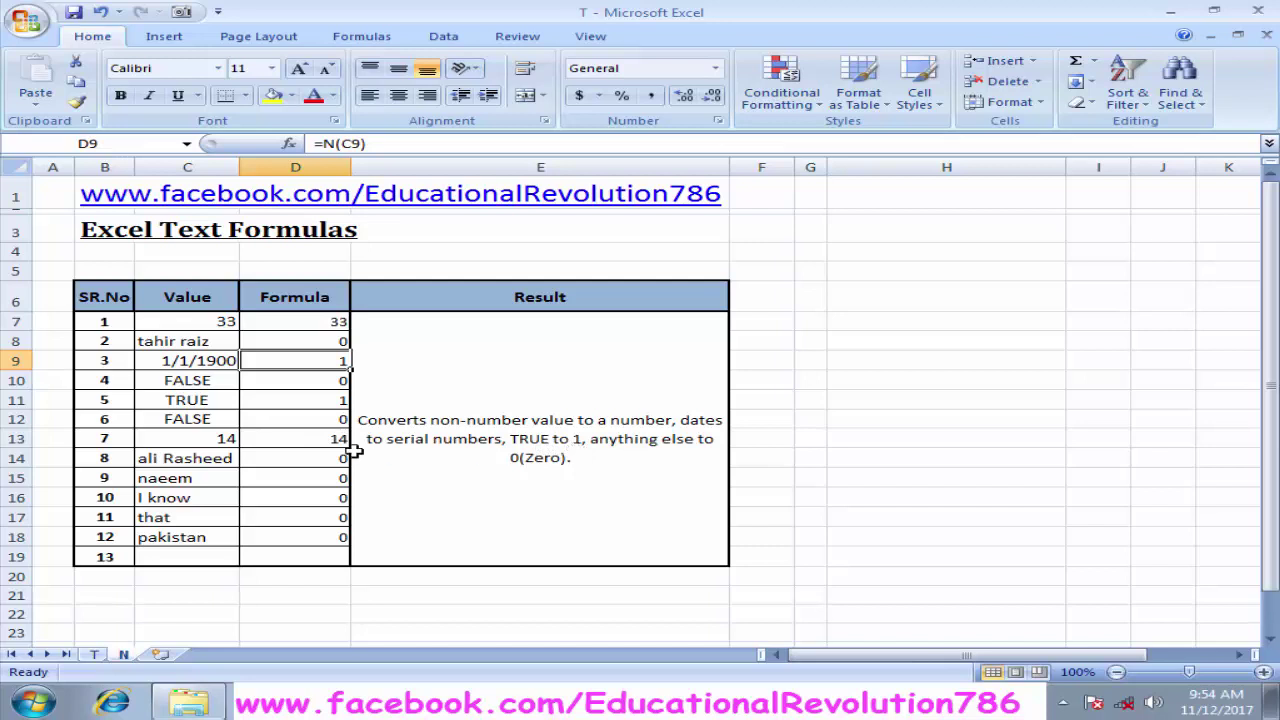
pyautogui.click(180, 400)
pyautogui.click(320, 405)
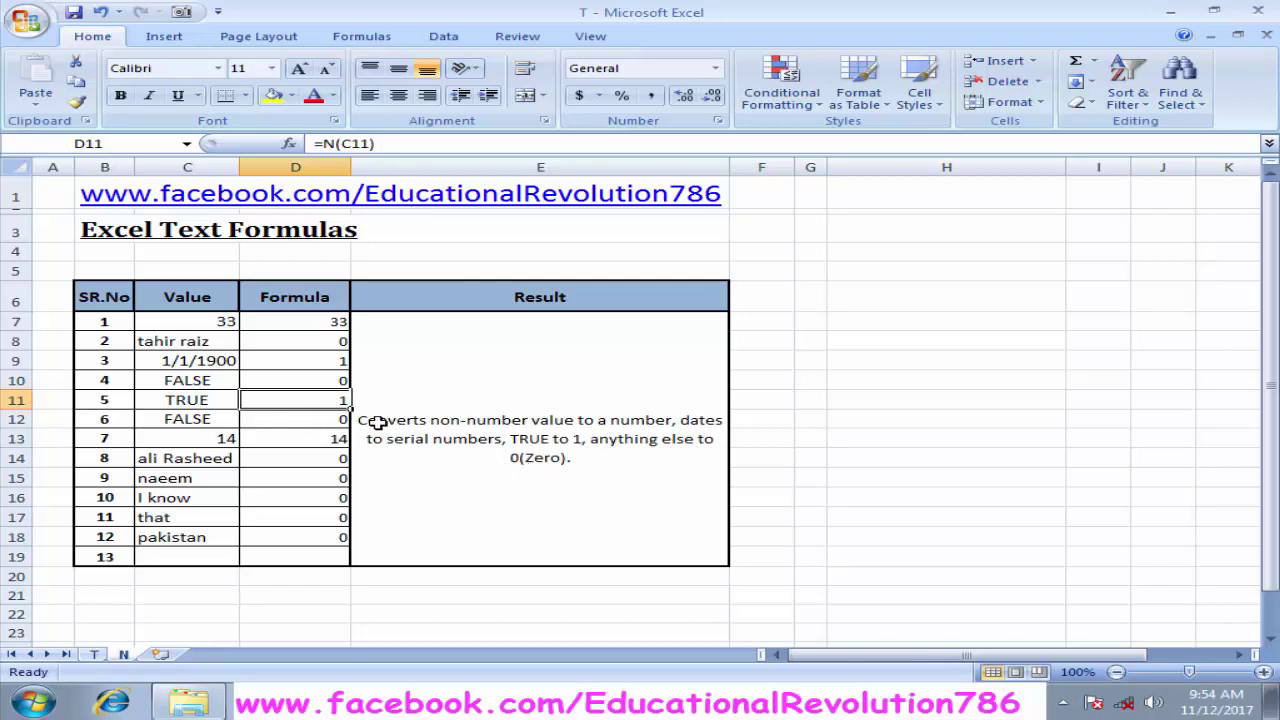
pyautogui.click(335, 345)
pyautogui.click(340, 385)
pyautogui.click(315, 422)
pyautogui.click(337, 462)
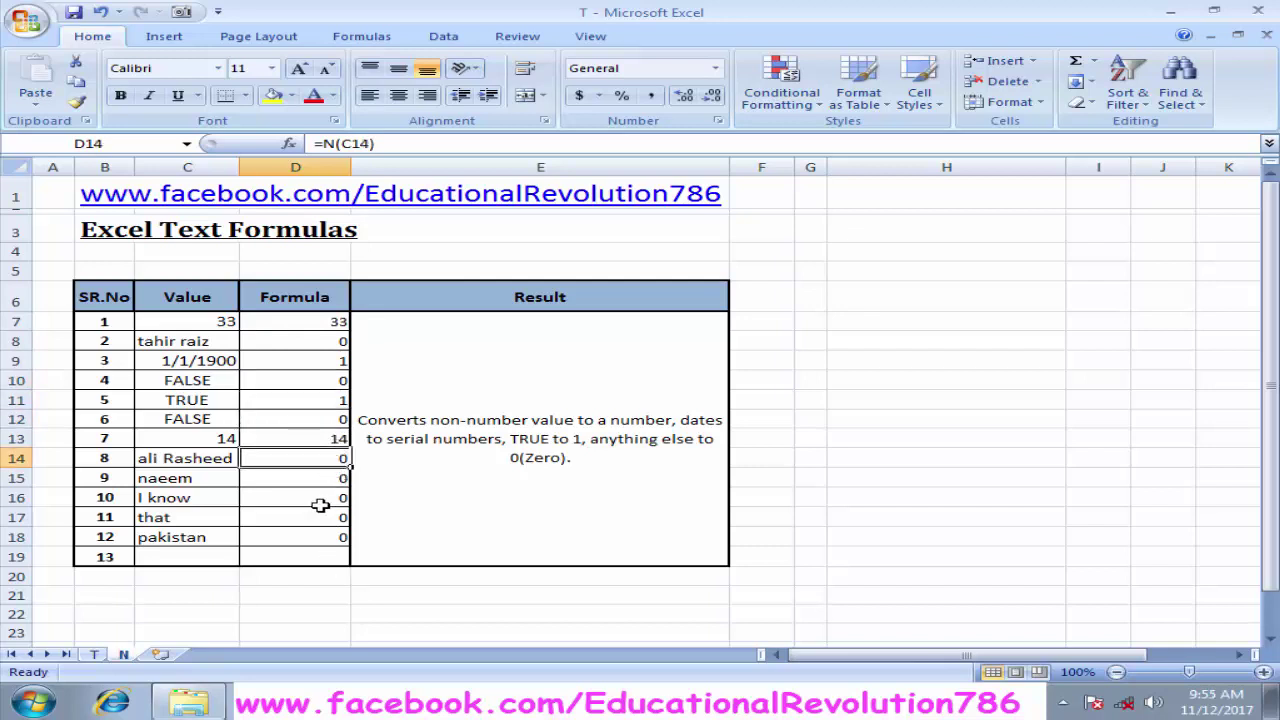